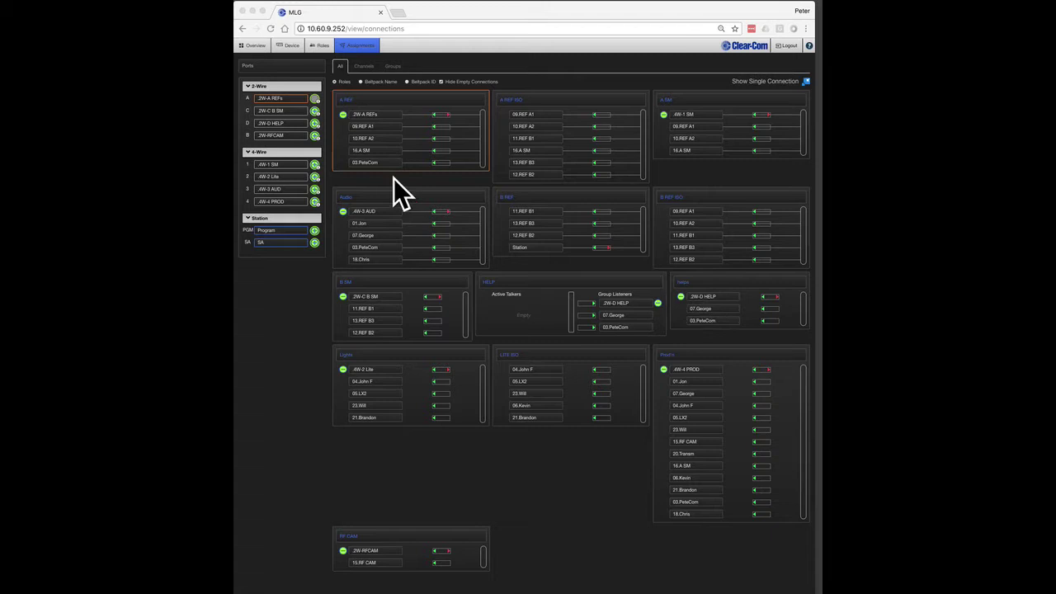
View the details of the wireless beltpack using role 03 from the system overview, and close them.
left_click(256, 45)
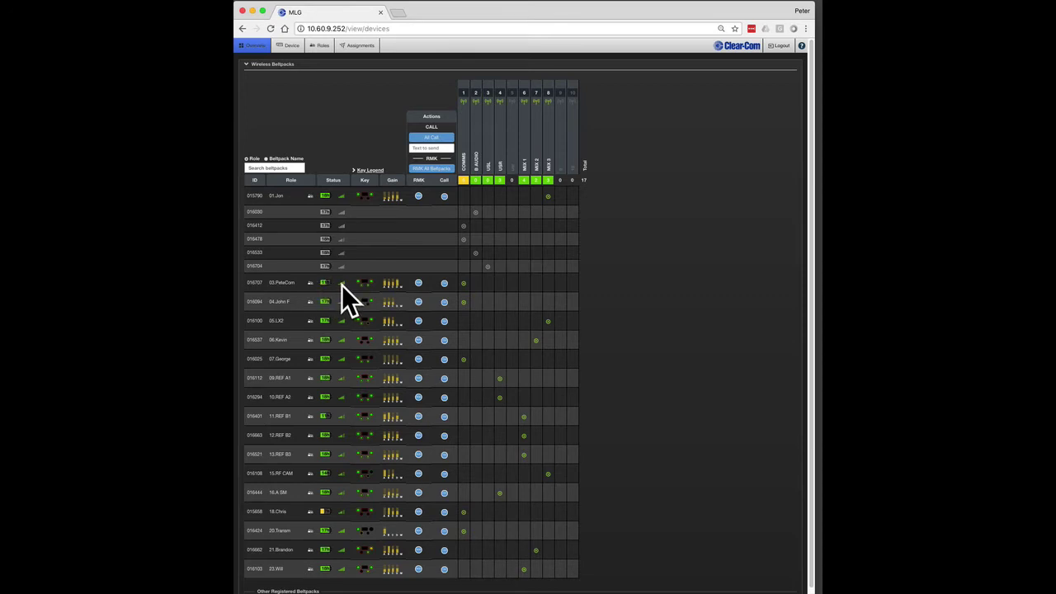
left_click(257, 284)
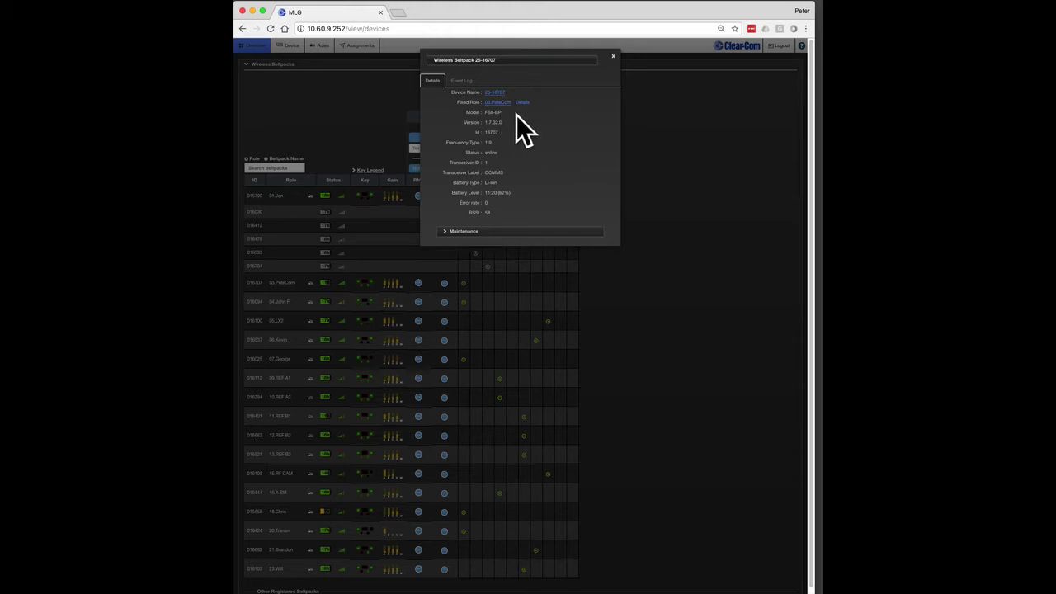
left_click(613, 58)
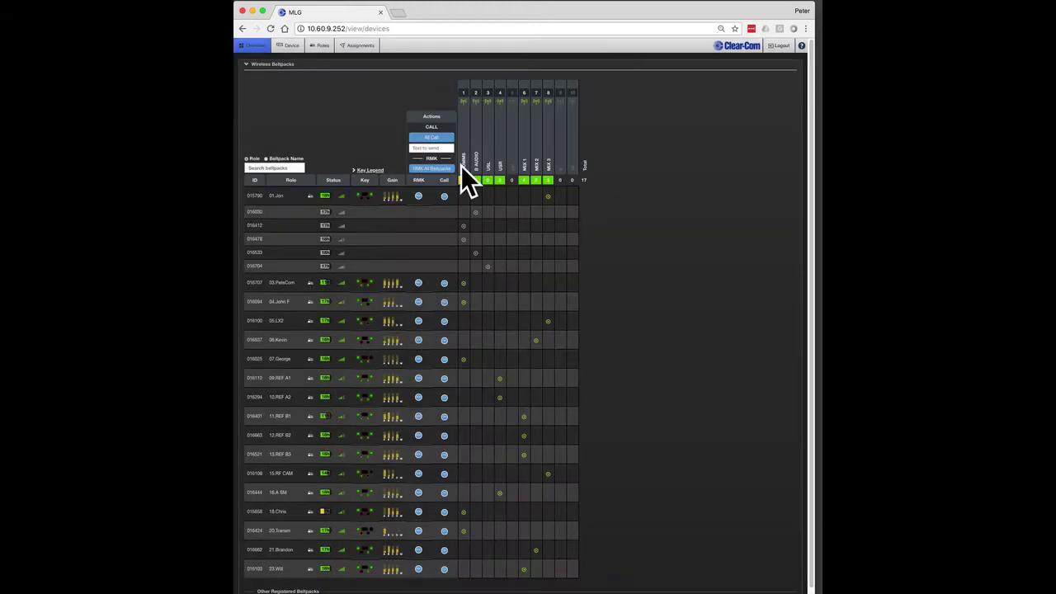
Examine the settings of beltpack role 03 and of role 09.REF A1, including their keysets.
left_click(312, 284)
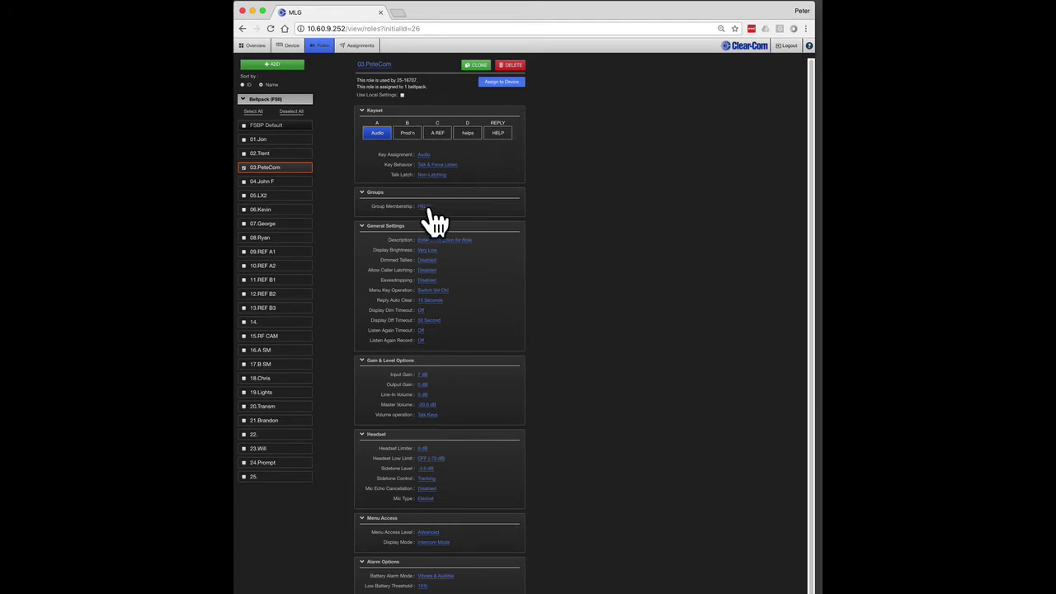
left_click(285, 252)
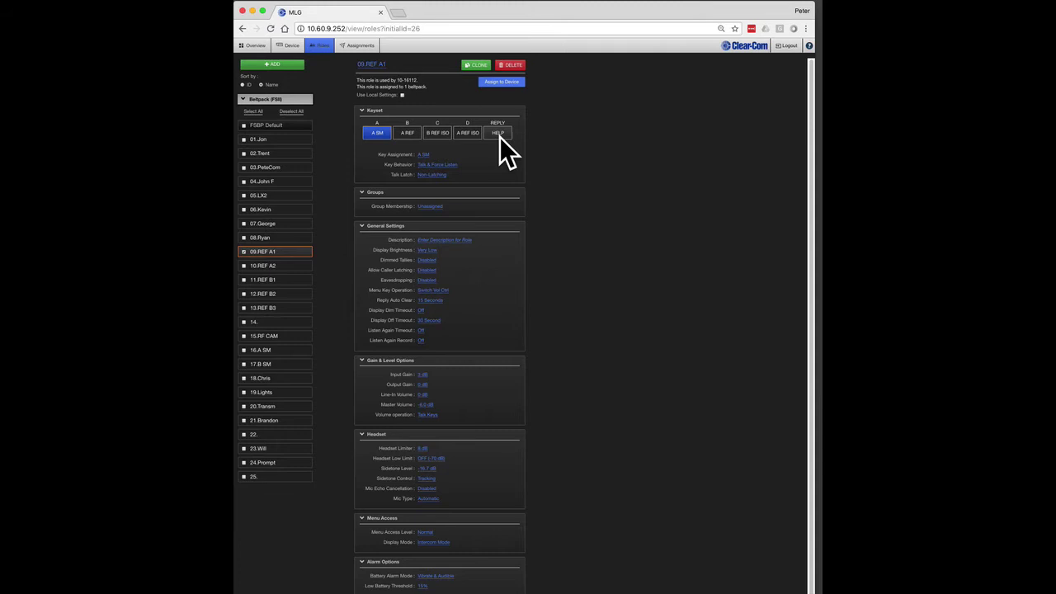
Examine the device's station settings and the Key Behavior options for the B REF key.
left_click(290, 47)
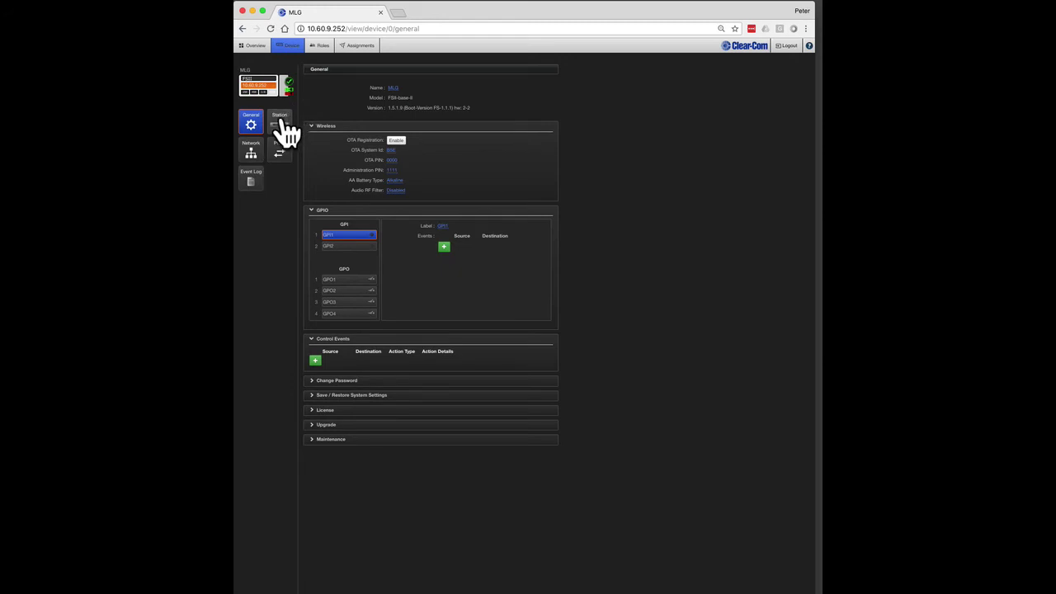
left_click(280, 120)
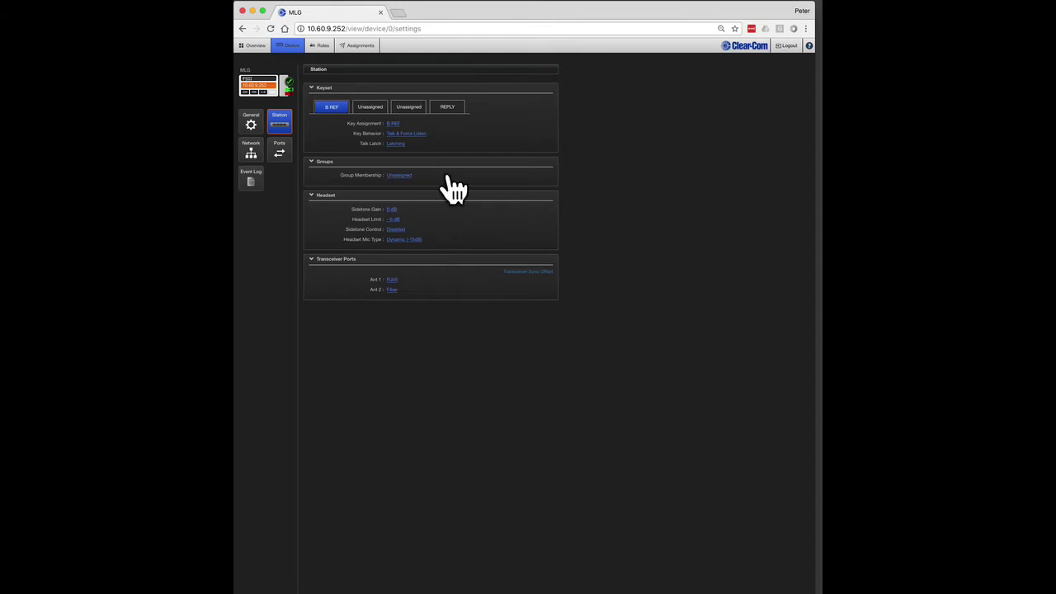
left_click(408, 134)
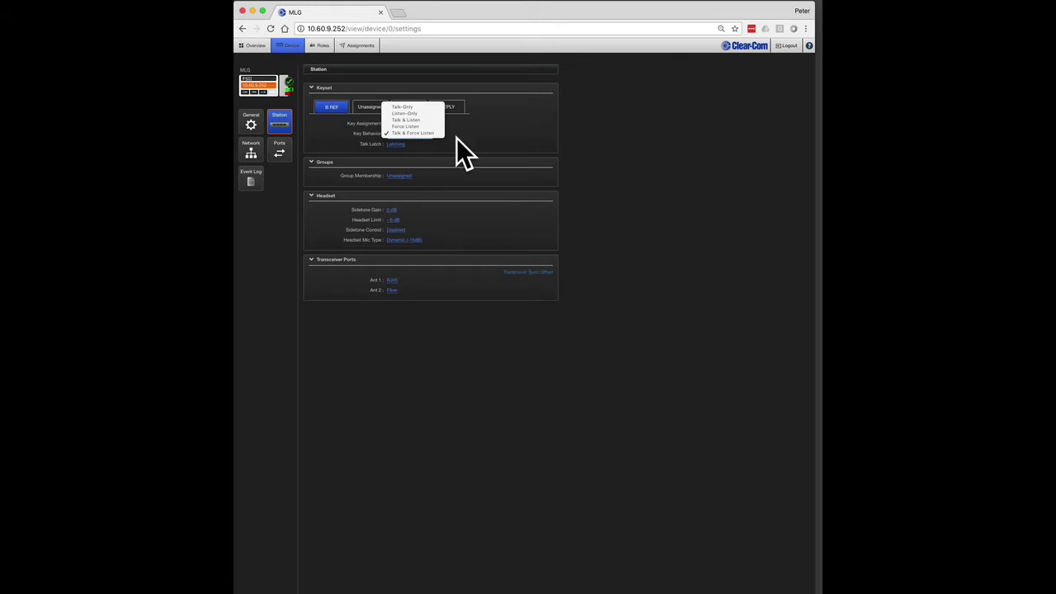
left_click(456, 137)
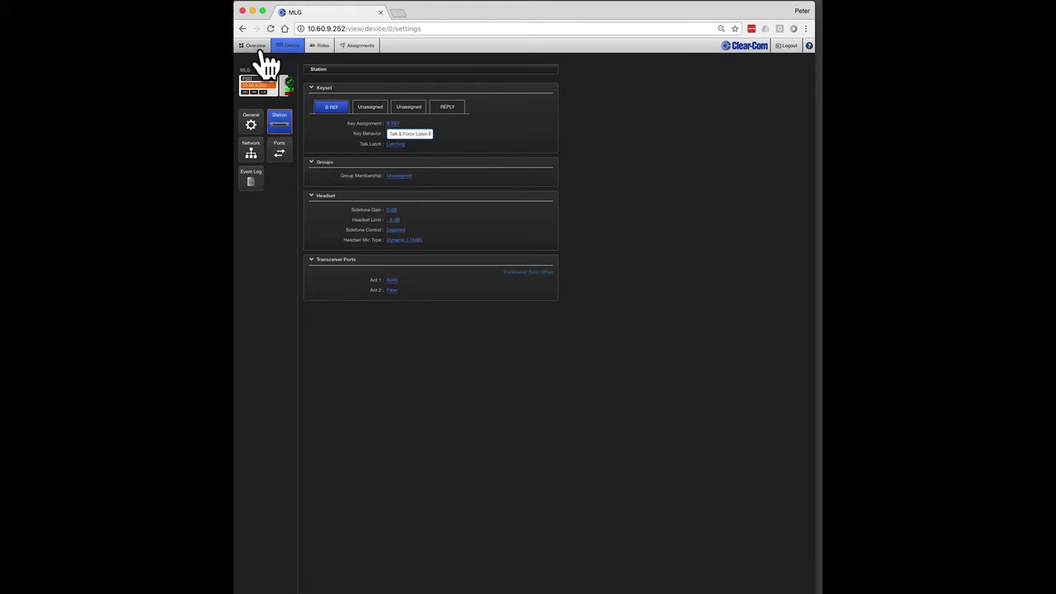
Show all connections in the channel and group assignments.
left_click(357, 48)
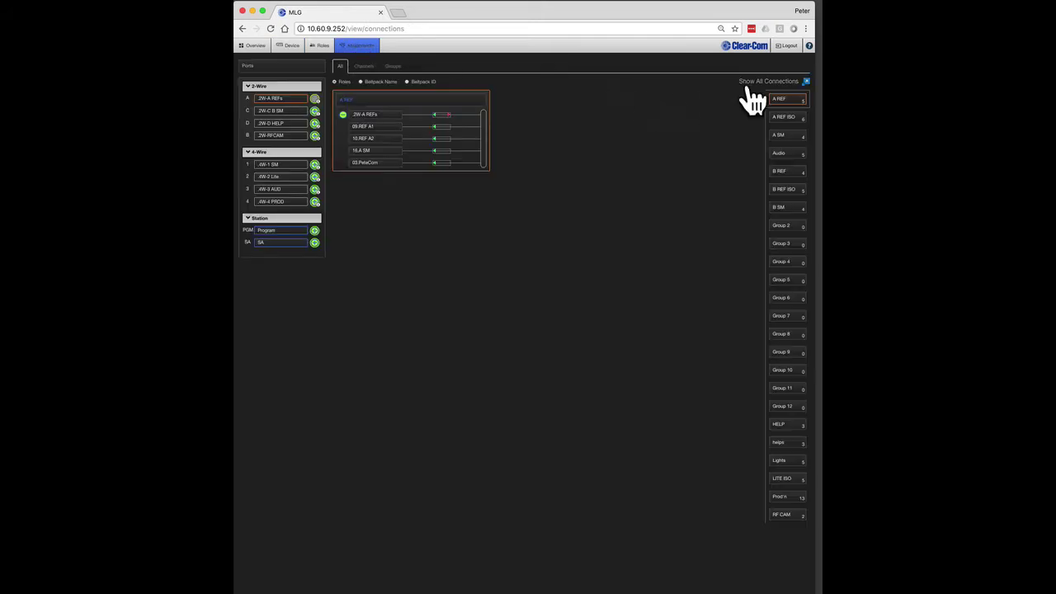
left_click(806, 82)
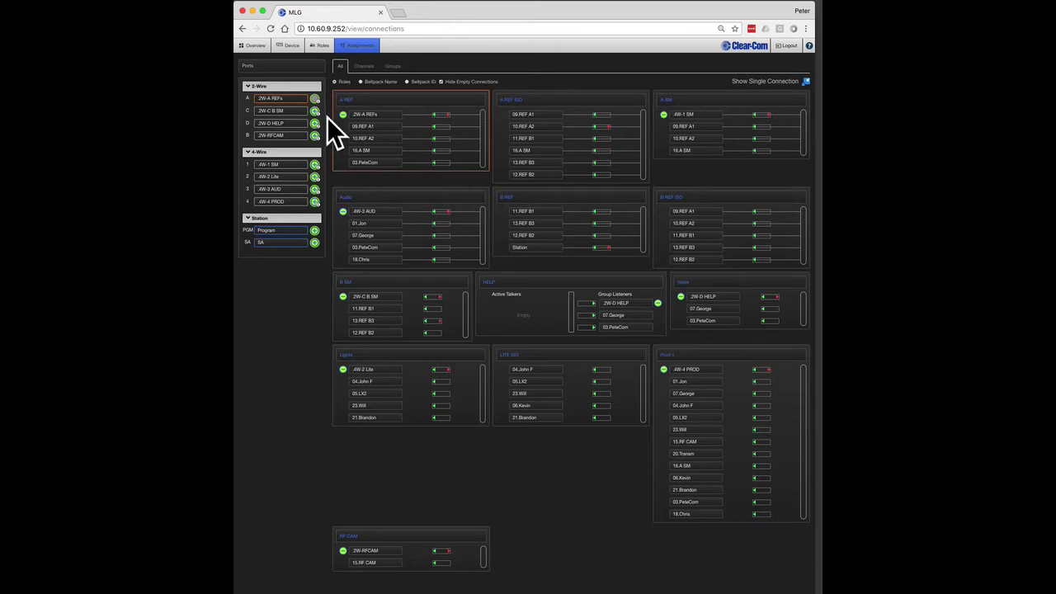
Open the settings of beltpack role 03 and examine its Input Gain options.
left_click(318, 47)
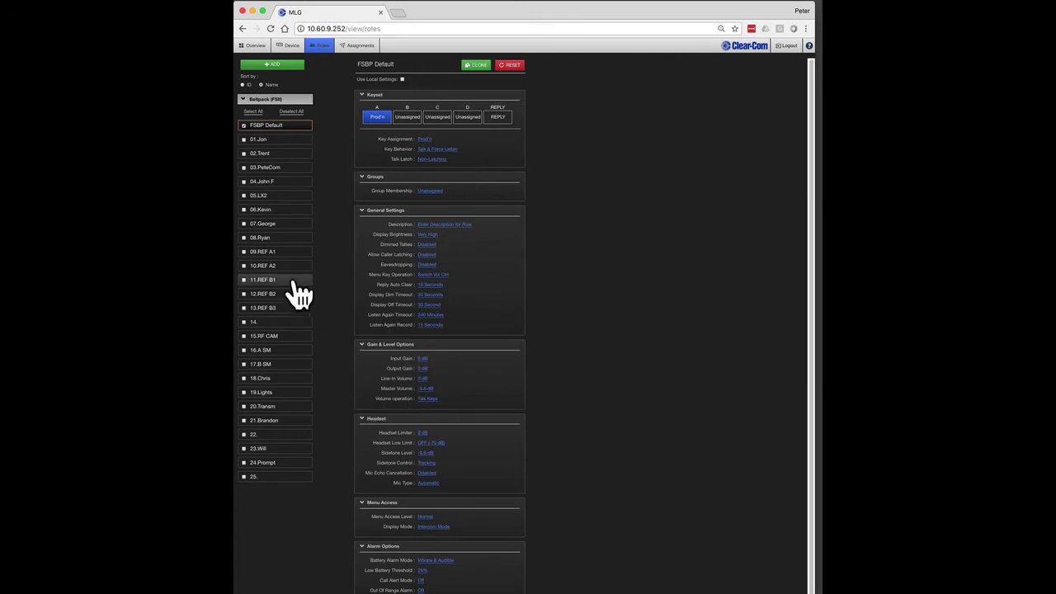
left_click(277, 168)
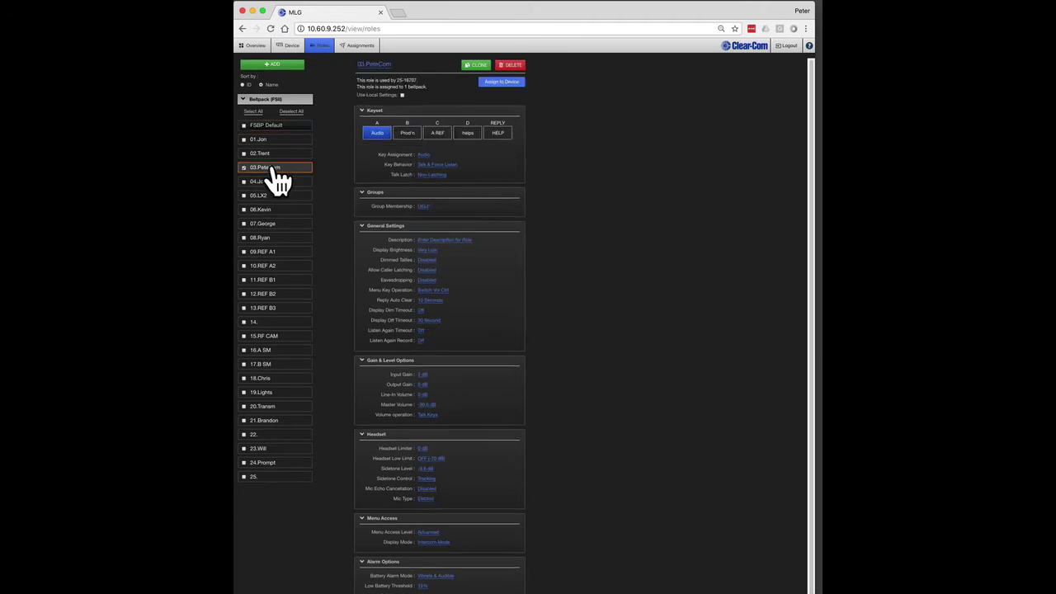
left_click(423, 375)
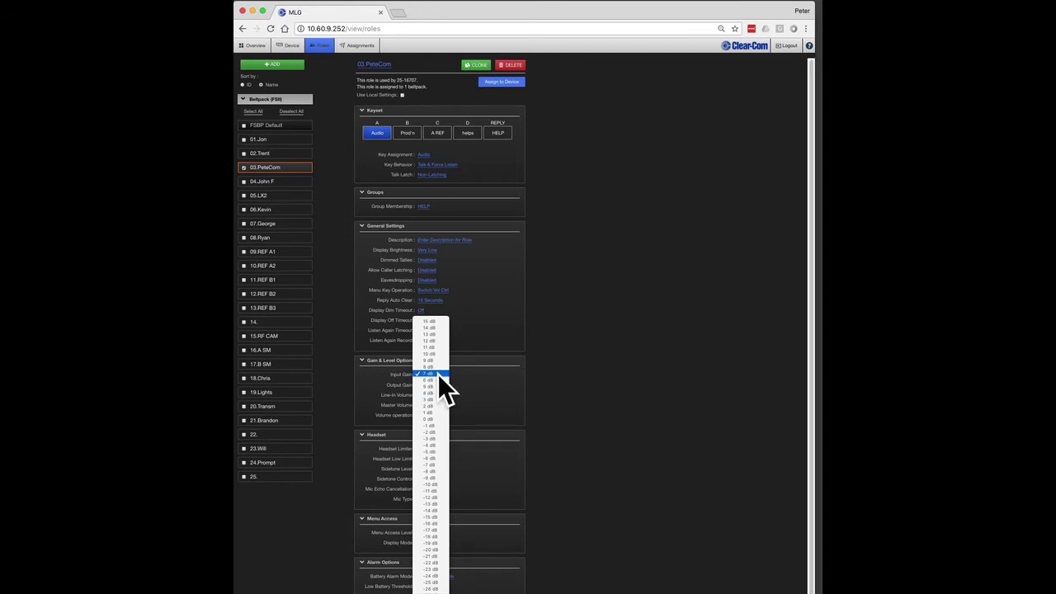
left_click(333, 382)
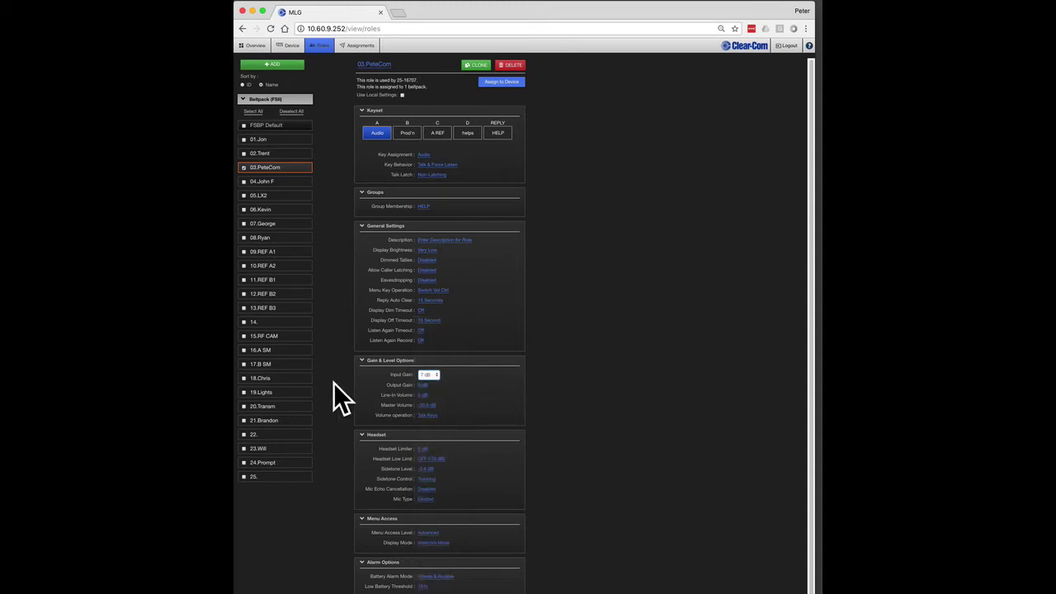
Examine the Master Volume and Sidetone Level options of beltpack role 03.
left_click(431, 406)
left_click(432, 406)
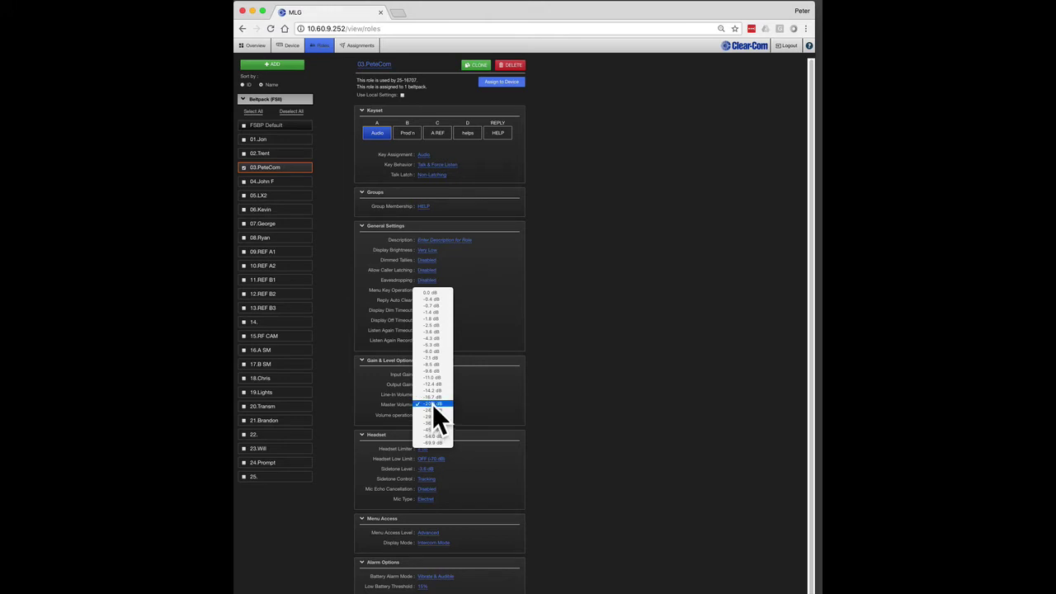
left_click(432, 403)
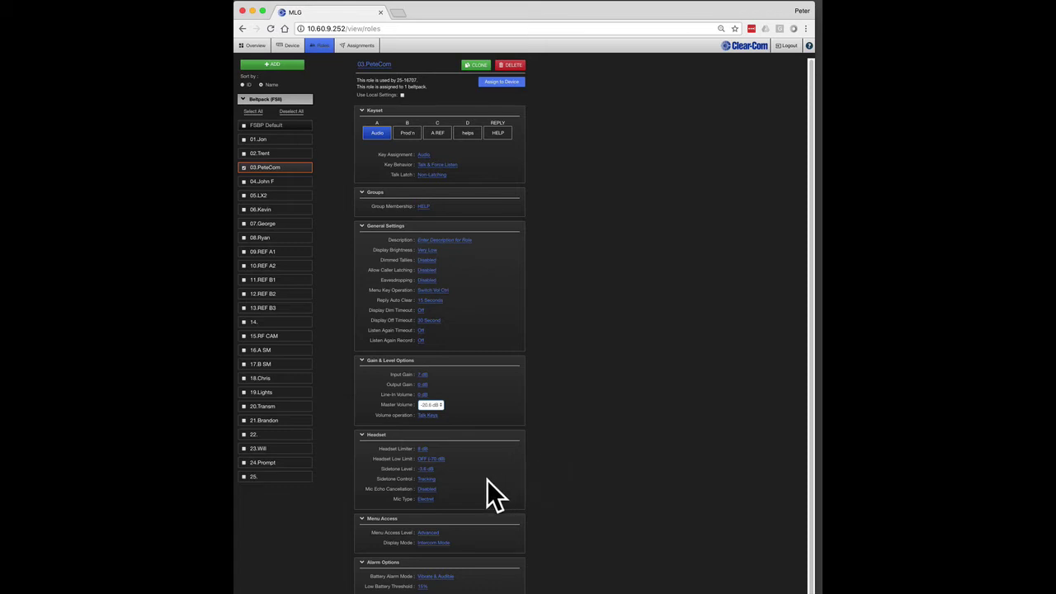
left_click(428, 468)
left_click(429, 469)
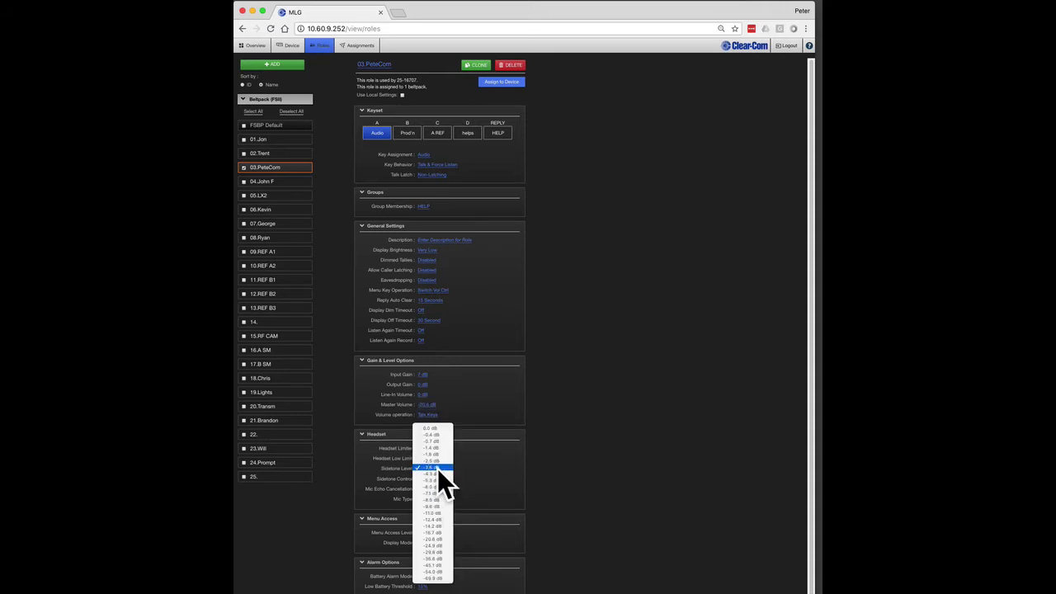
left_click(437, 468)
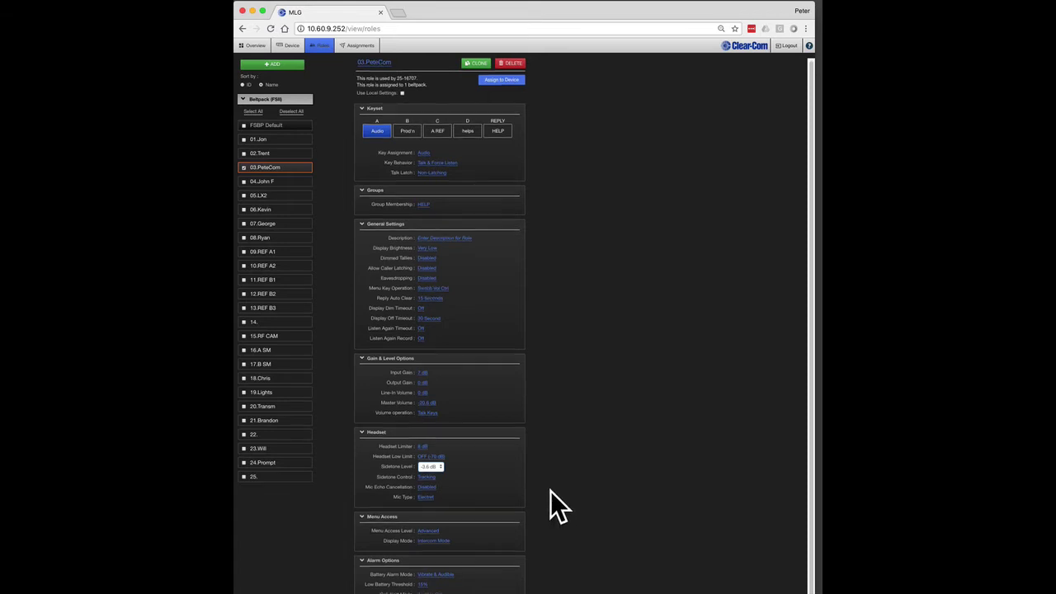
Check the headset Mic Type setting of beltpack role 03.
scroll(550, 490, "down", 1)
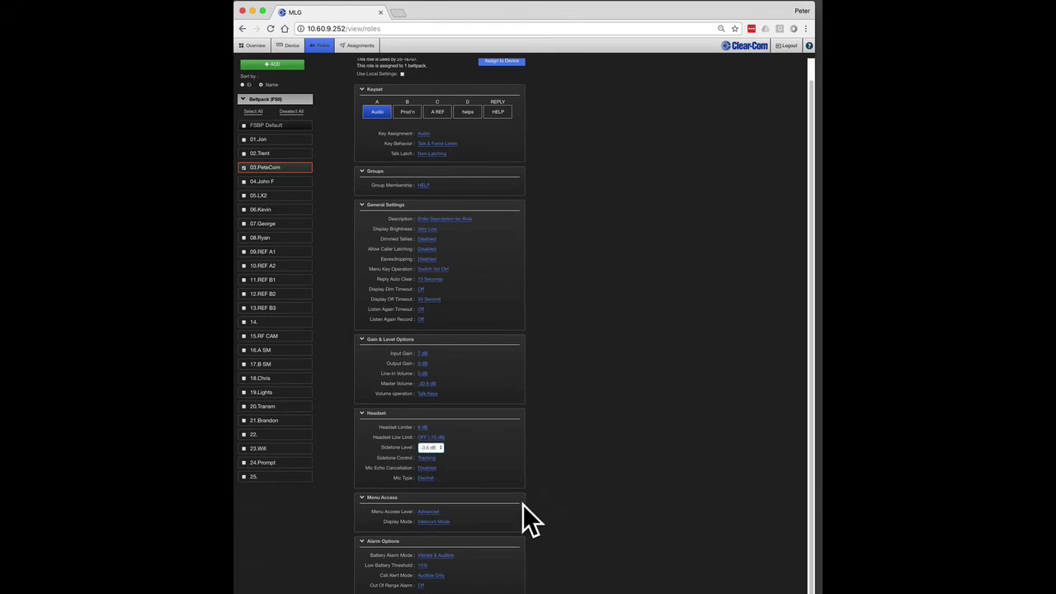
left_click(426, 479)
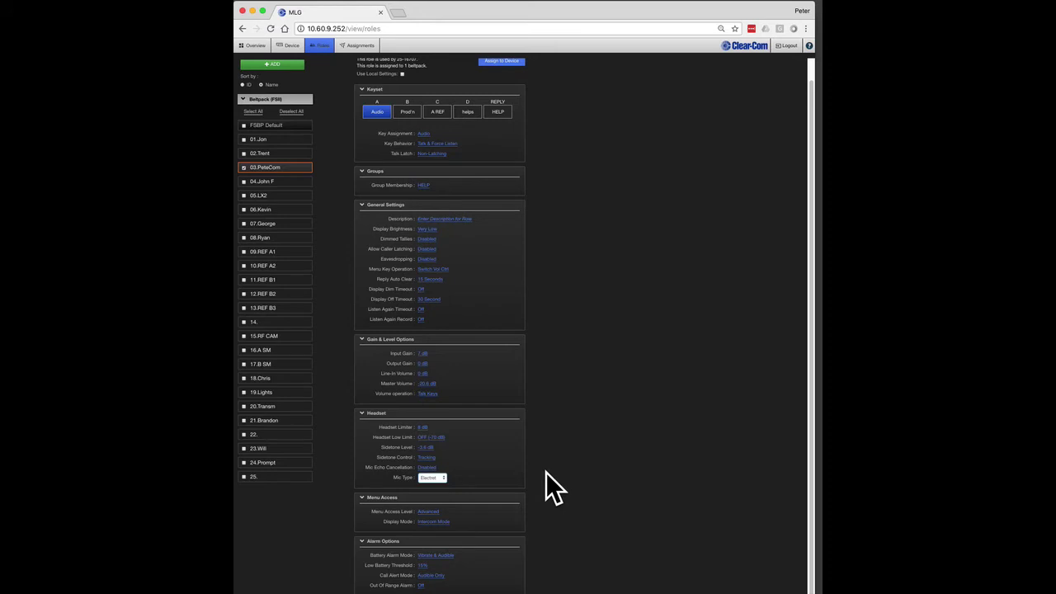
scroll(546, 472, "up", 1)
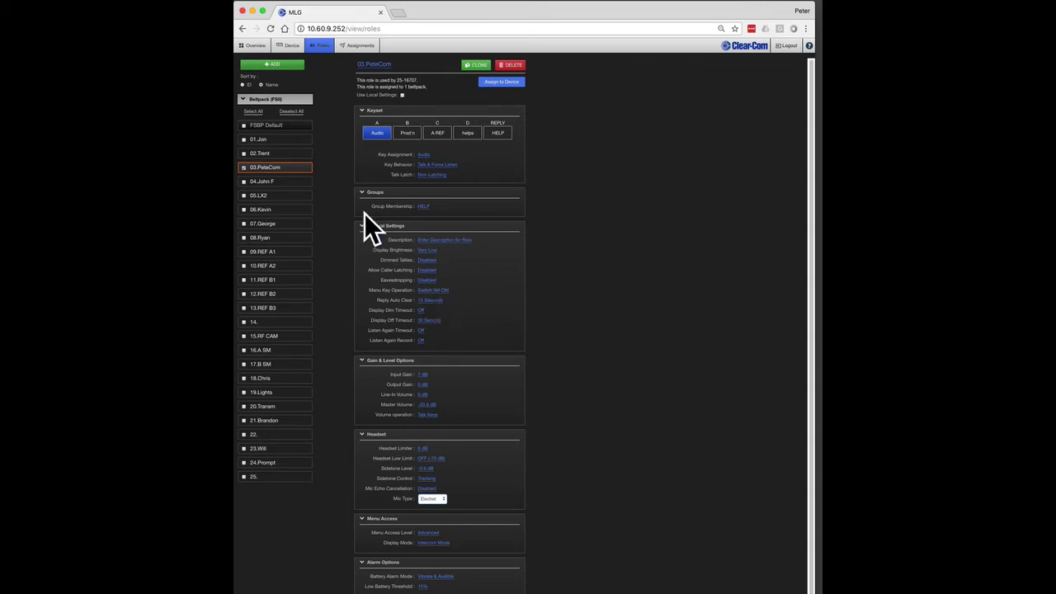
Select all beltpack roles and set their Menu Key Operation to Listen Again.
left_click(255, 112)
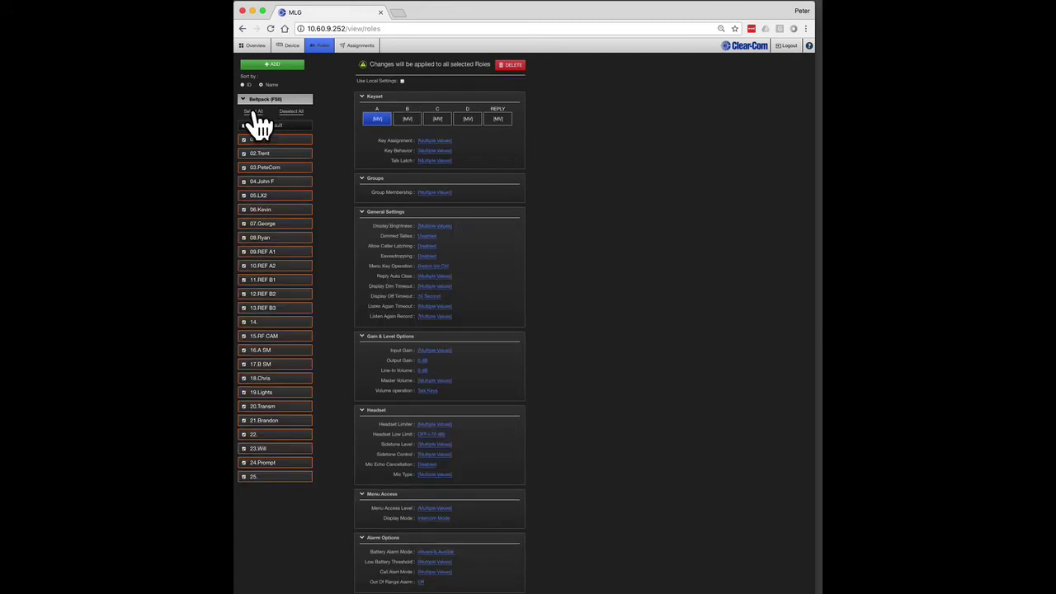
left_click(435, 267)
left_click(437, 266)
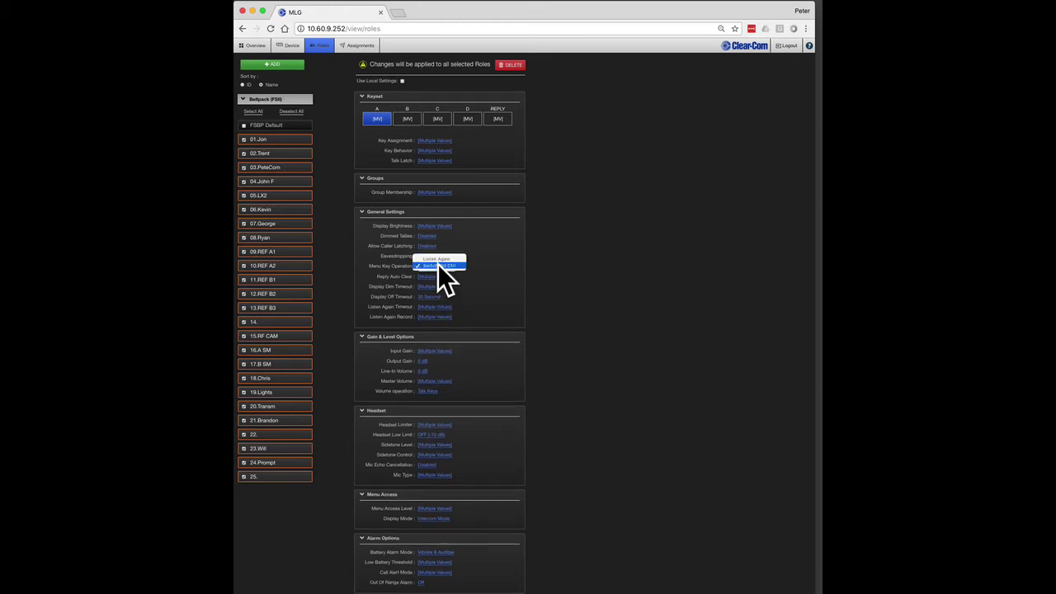
left_click(437, 258)
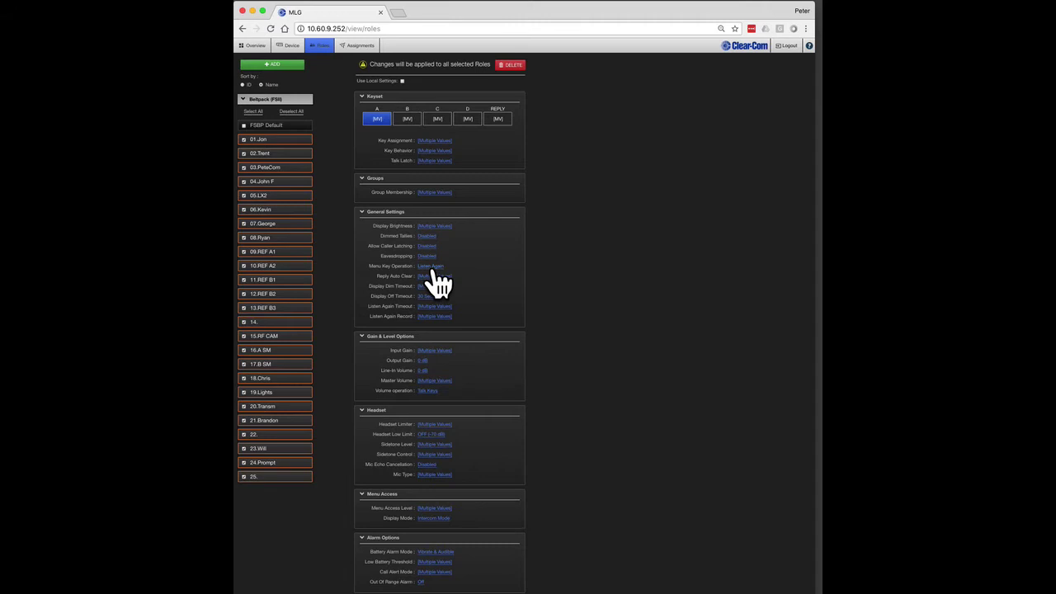
Set the Menu Key Operation of all selected roles to Switch Vol Ctrl and deselect the roles.
left_click(433, 266)
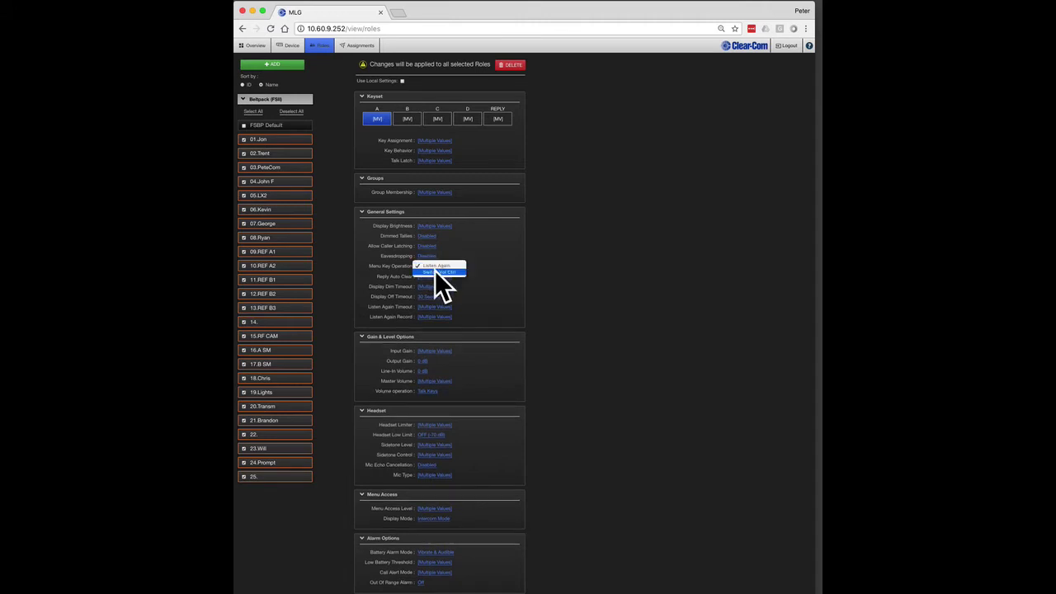
left_click(435, 271)
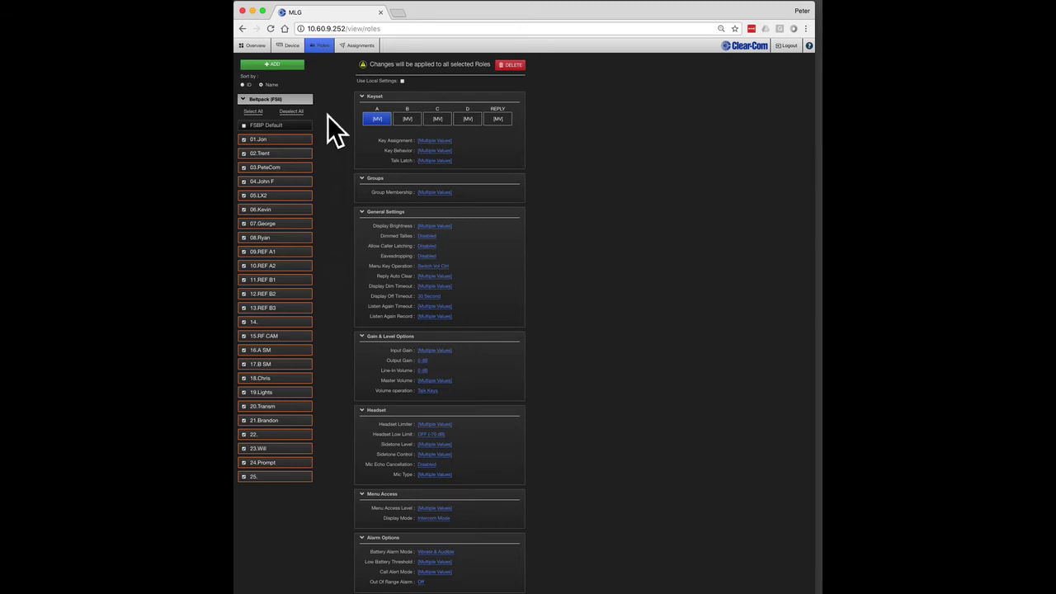
left_click(293, 113)
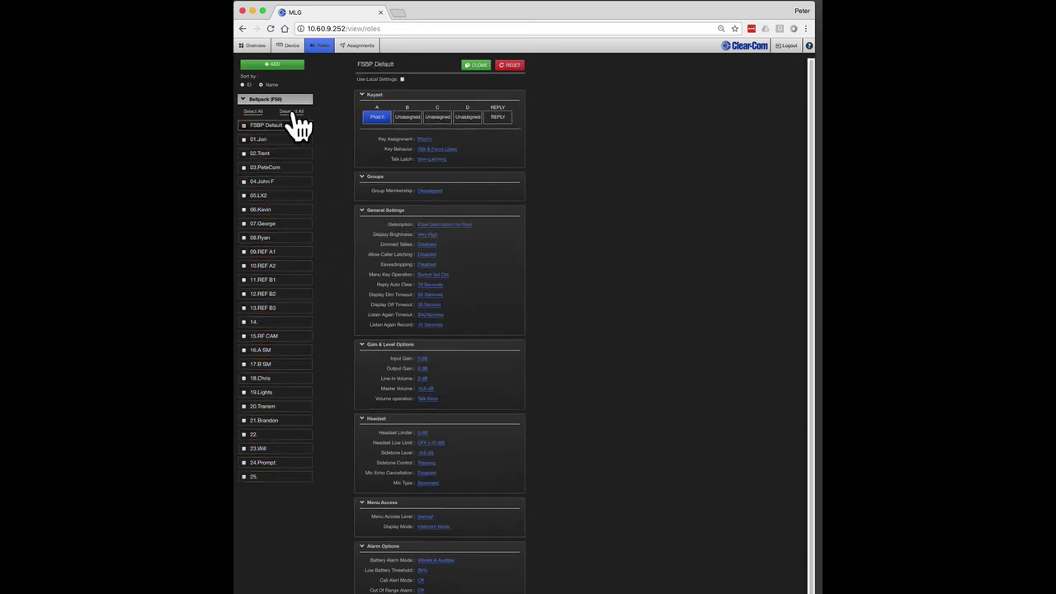
Examine the device's audio port settings for the 2-wire port 2W-A REFs.
left_click(290, 46)
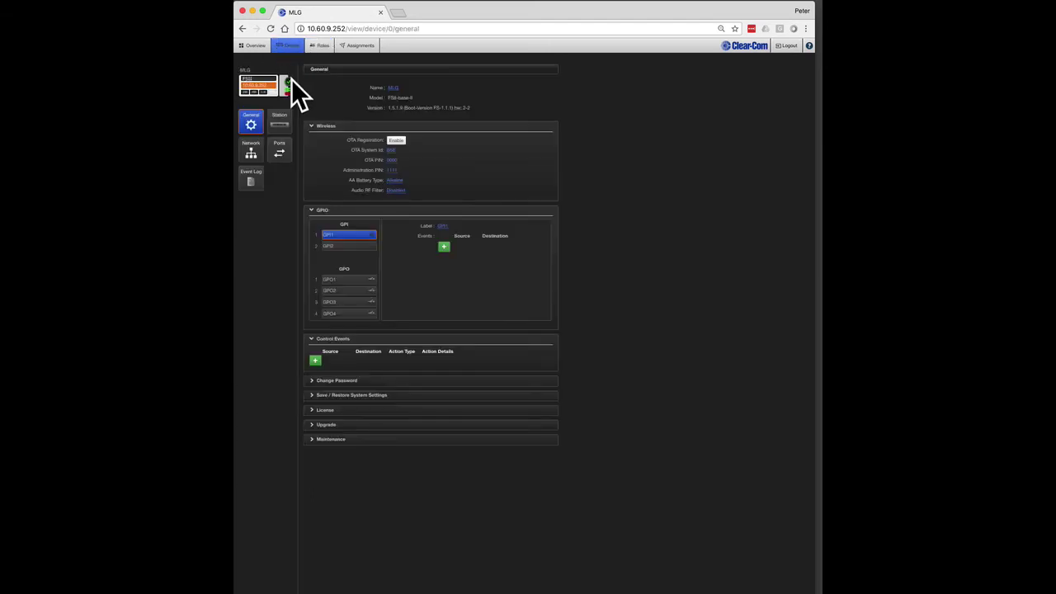
left_click(281, 152)
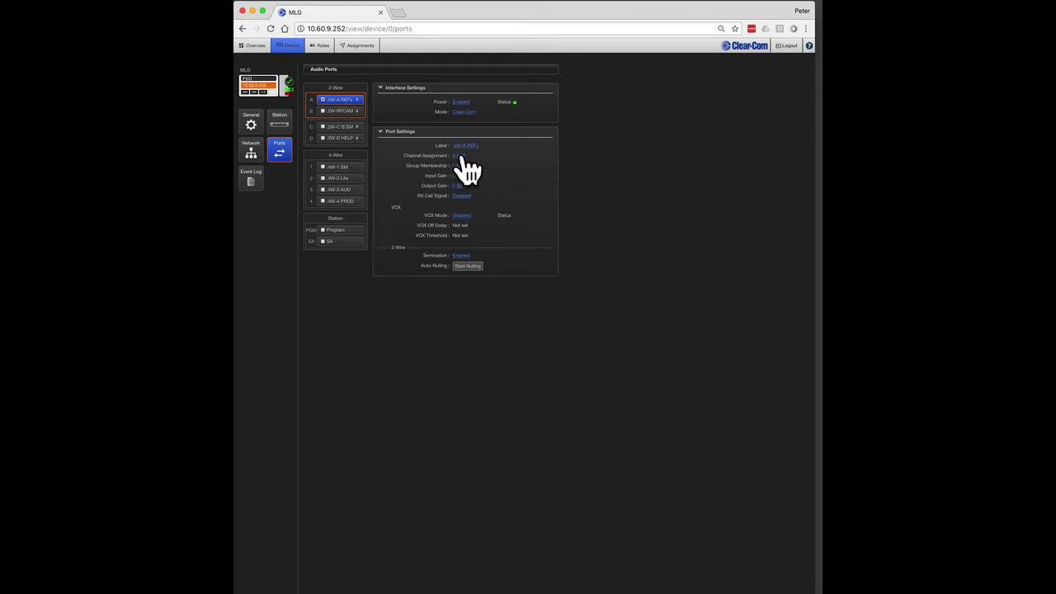
With all connections shown in the assignments, remove the 4W-3 AUD port from the Audio channel and add it back.
left_click(360, 47)
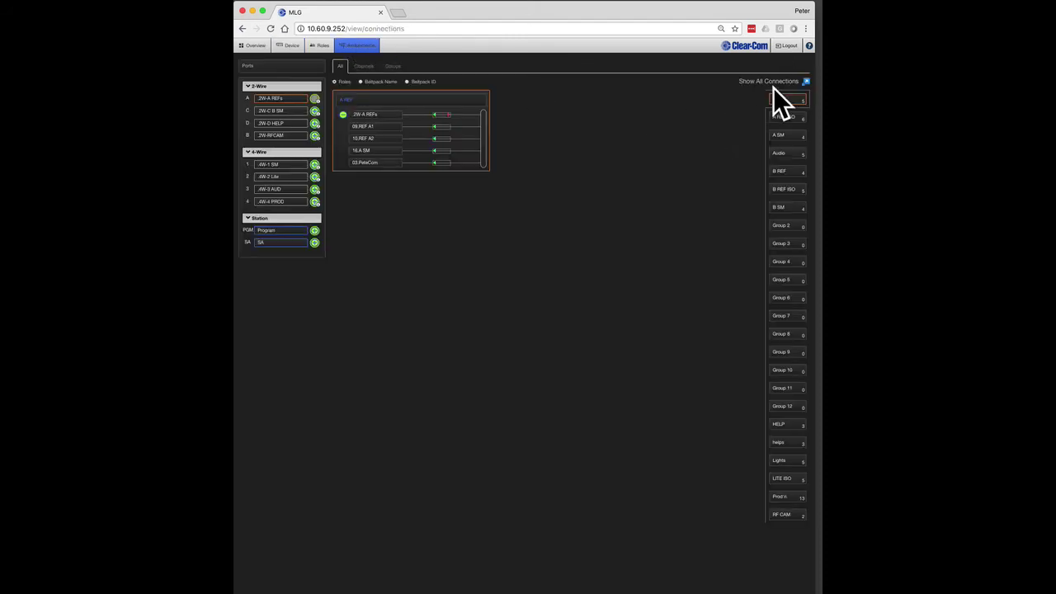
left_click(804, 82)
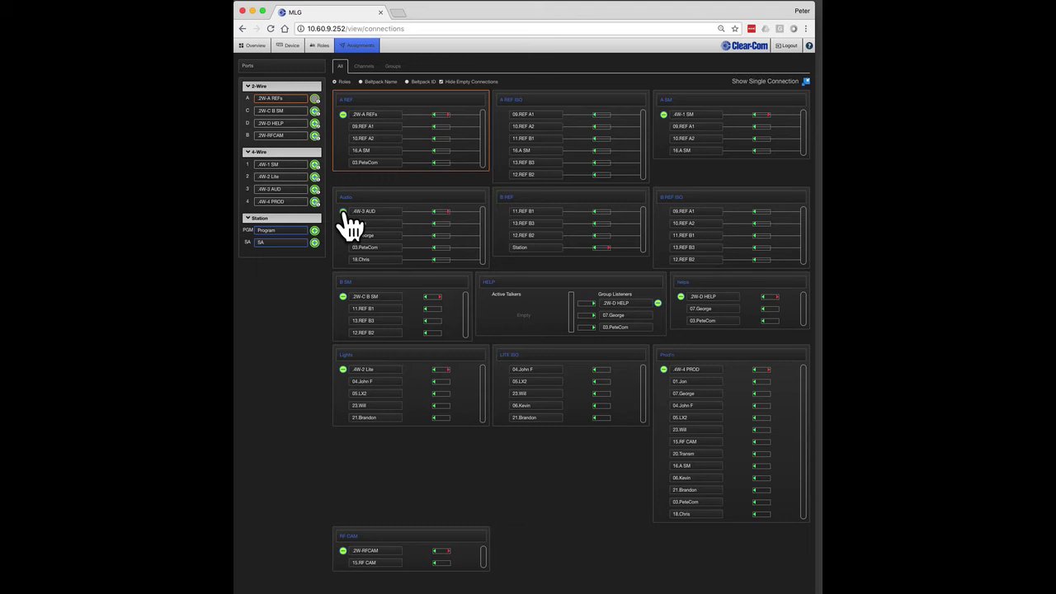
left_click(344, 211)
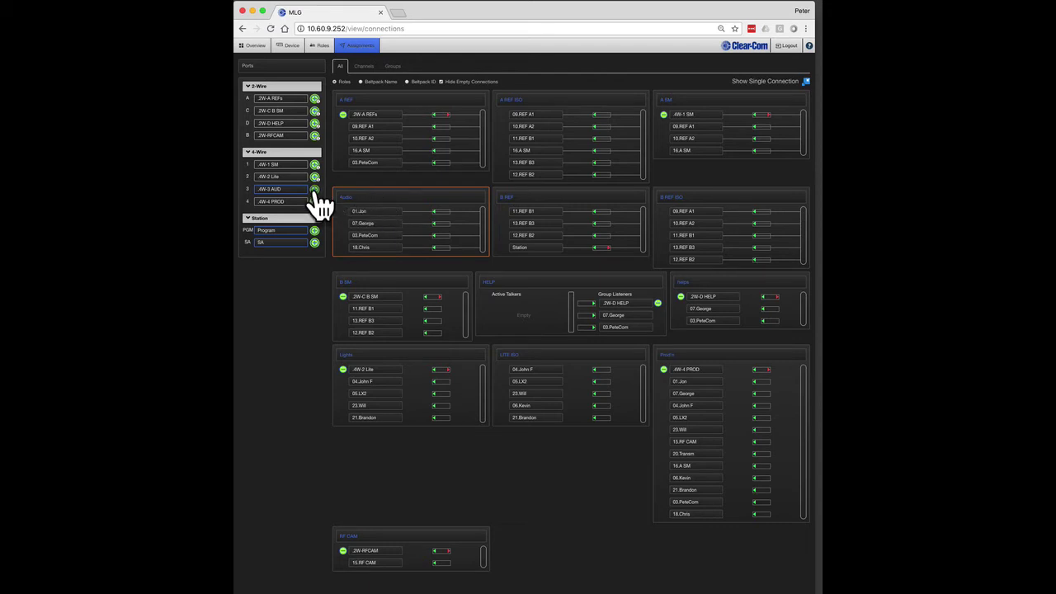
left_click(315, 189)
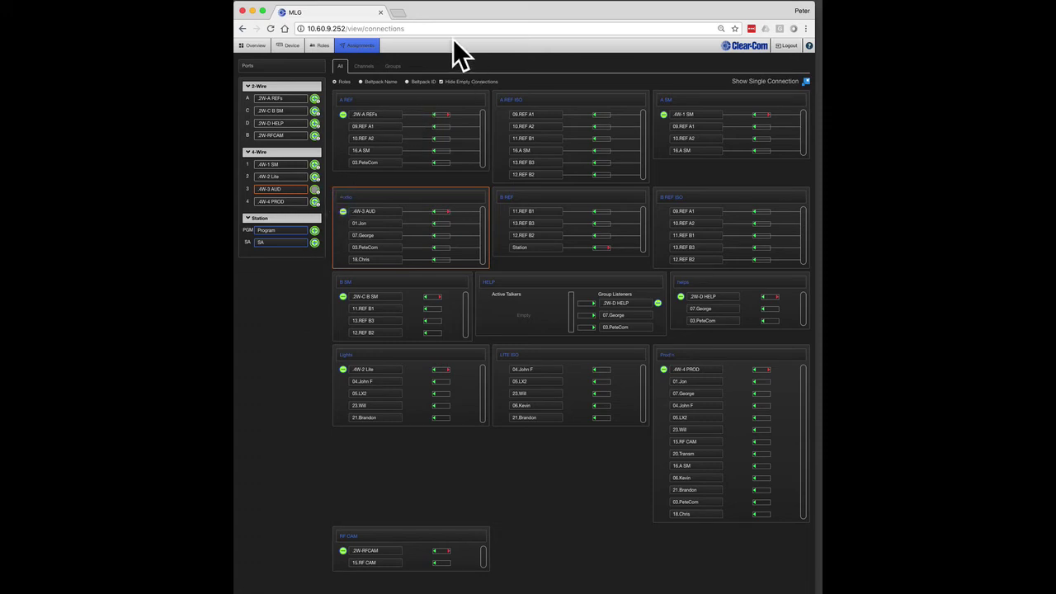
Review the beltpack overview down to the Logic Inputs & Outputs section.
left_click(259, 46)
scroll(383, 573, "down", 4)
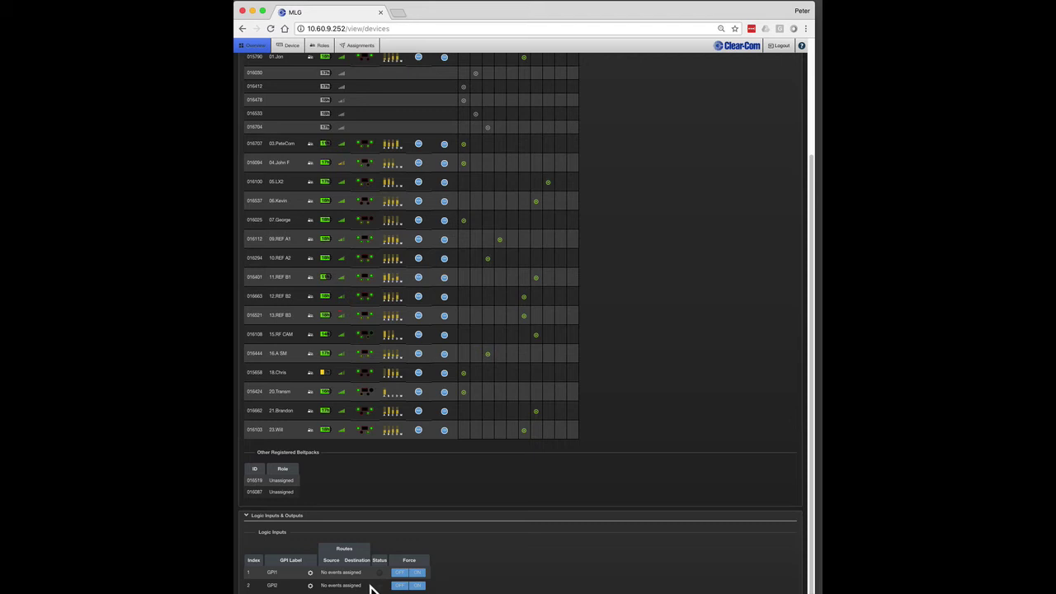
Examine the function choices for Logic Input 1 in the FSBP Default role, keeping No Function.
left_click(318, 47)
scroll(556, 565, "down", 1)
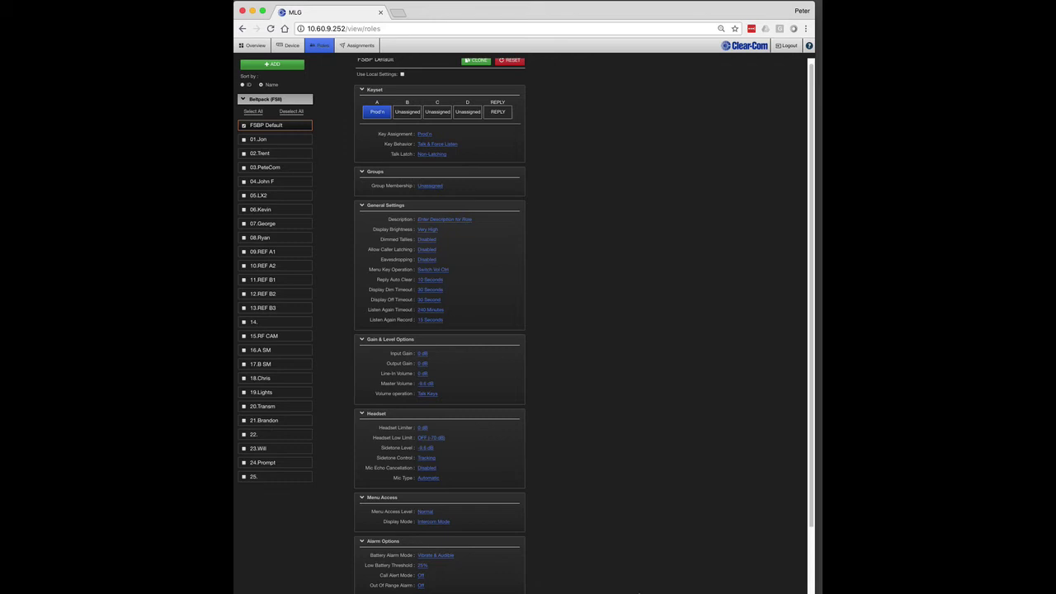
scroll(601, 522, "down", 1)
scroll(601, 521, "down", 3)
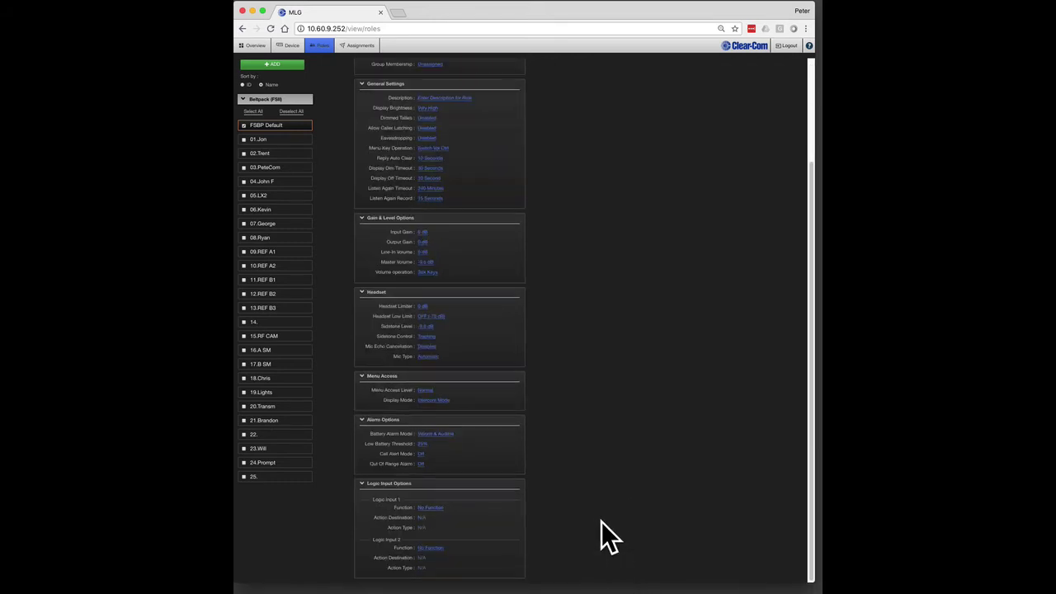
left_click(434, 507)
left_click(434, 507)
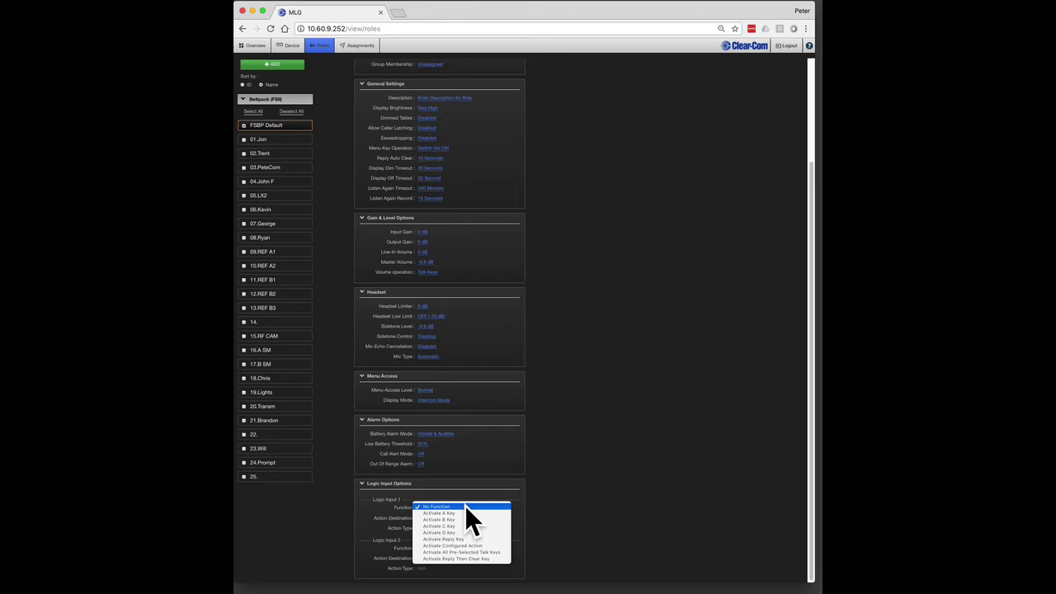
left_click(464, 505)
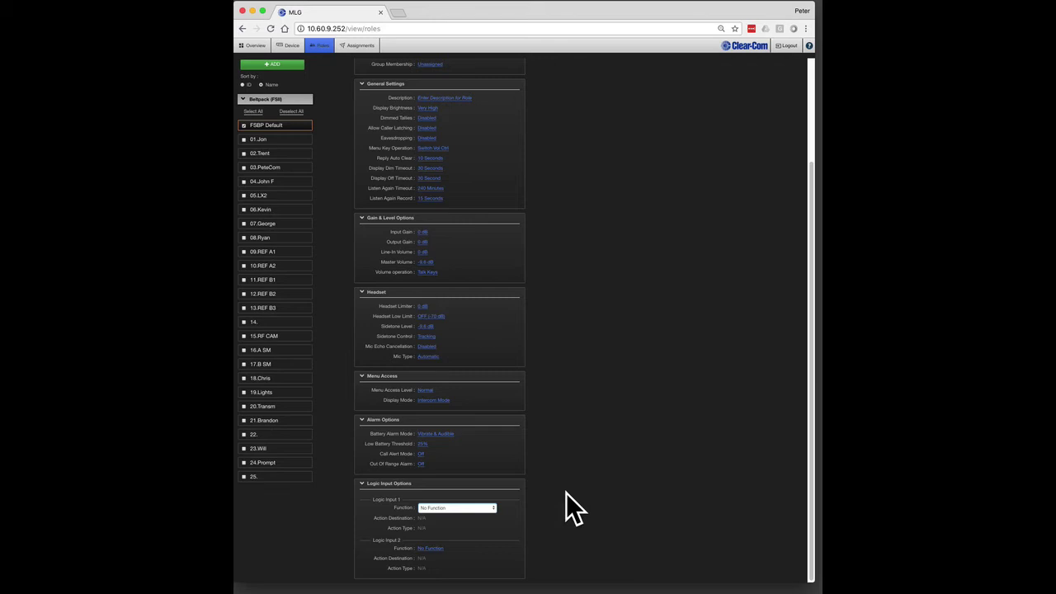
left_click(566, 492)
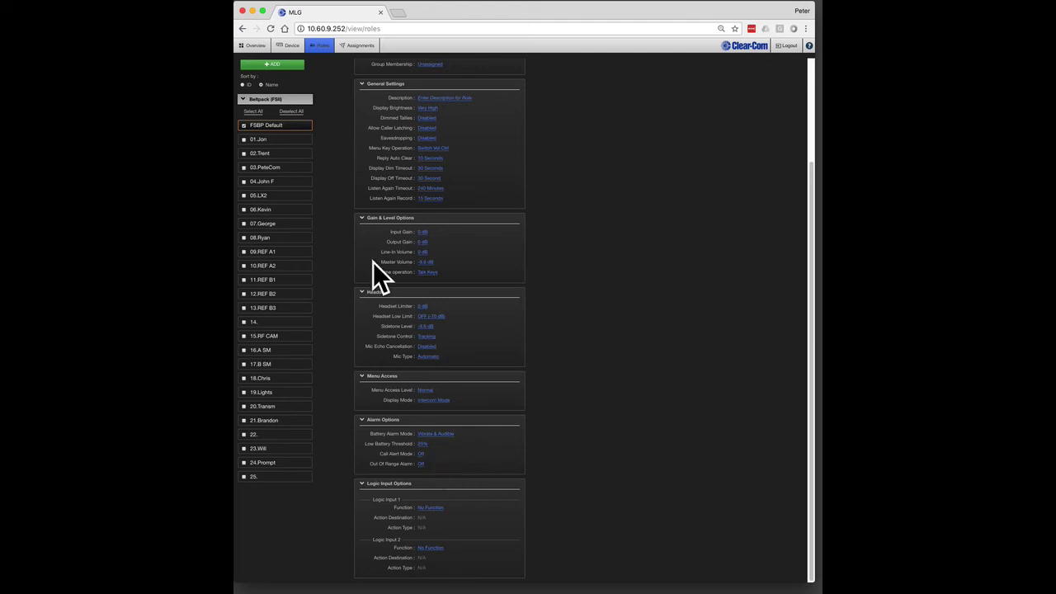
Review the Call and RMK actions above the wireless beltpack list in the overview.
left_click(264, 47)
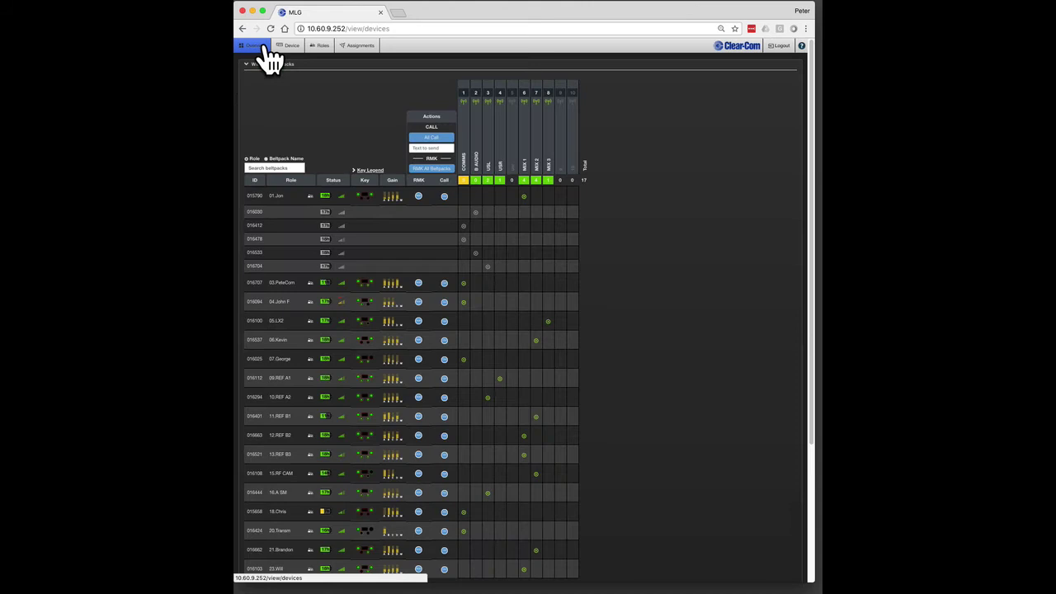
left_click(423, 148)
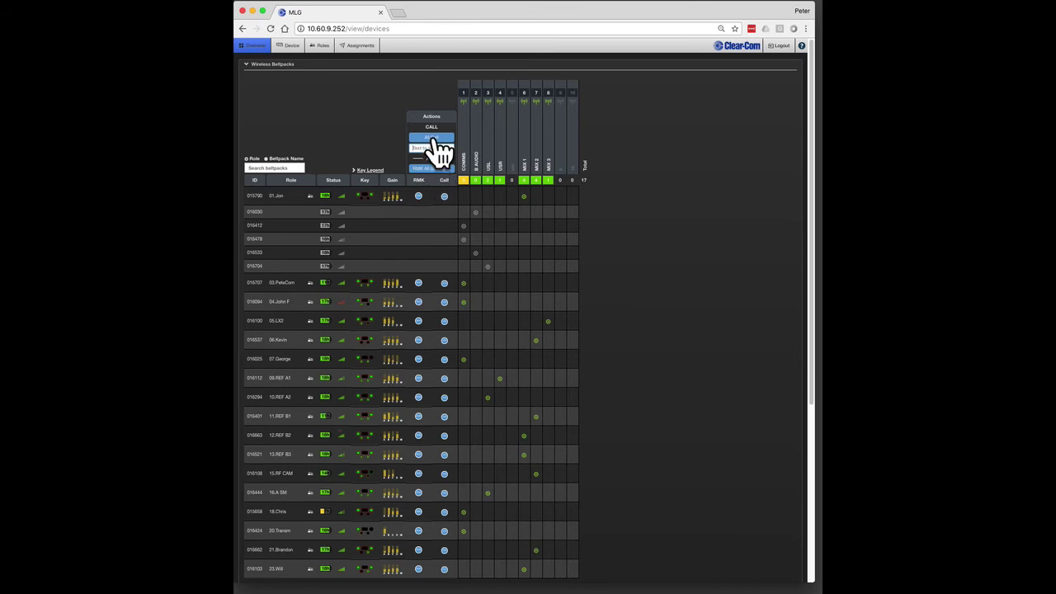
left_click(440, 169)
Review the device's station settings and the sync offsets of the wireless transceivers.
left_click(289, 47)
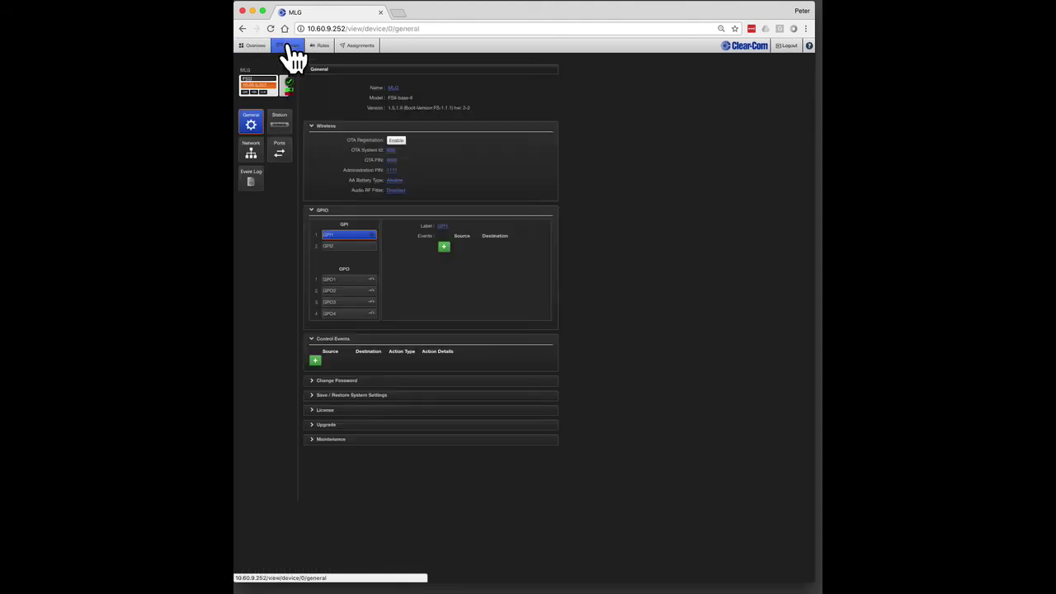
left_click(280, 124)
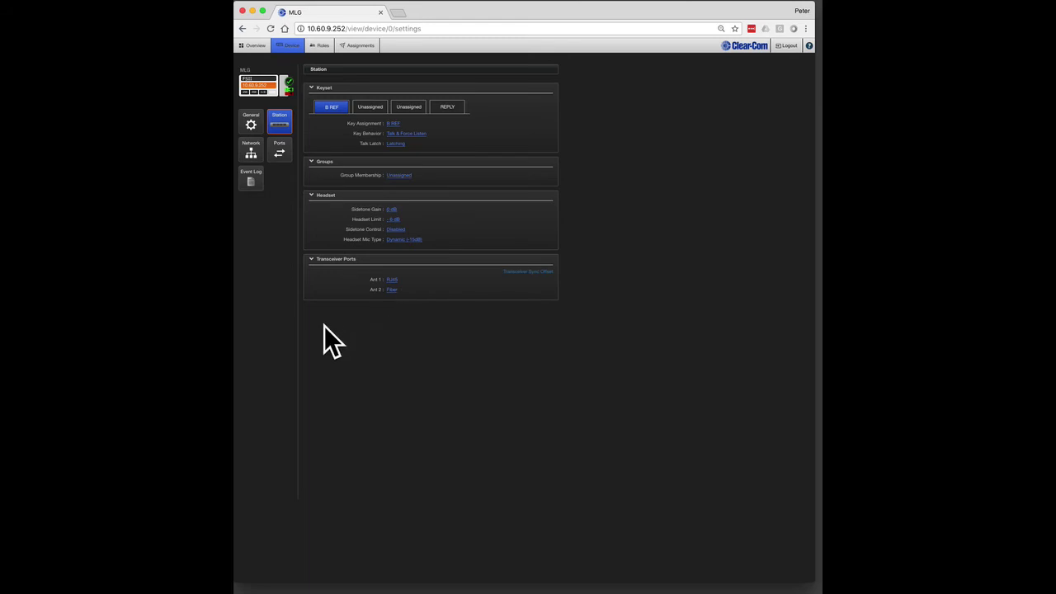
left_click(524, 271)
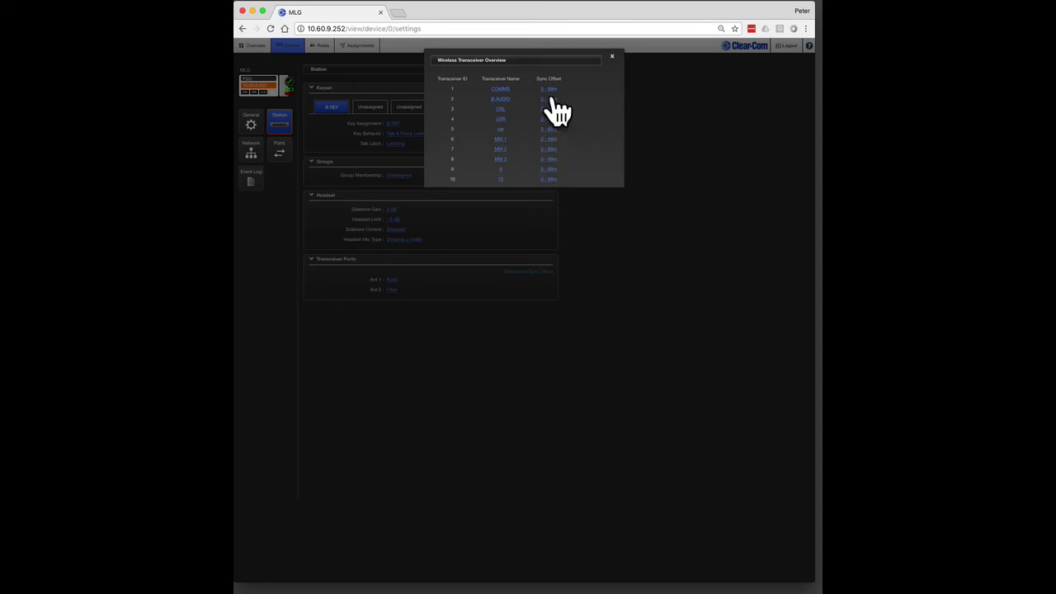
left_click(612, 56)
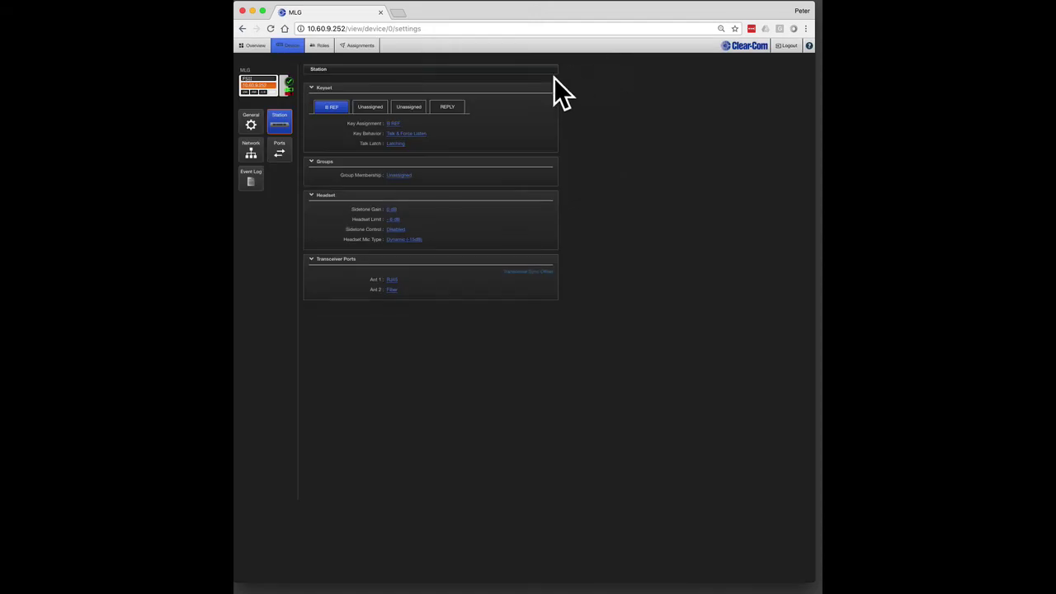
View the COMMS transceiver's details and event log, as well as the device's own event log.
left_click(256, 46)
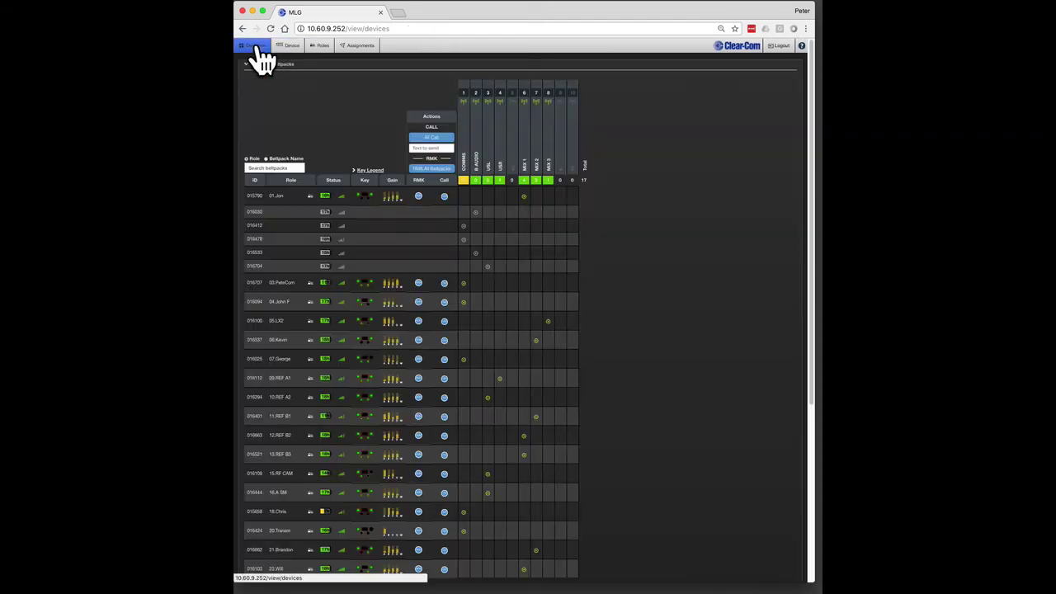
left_click(465, 105)
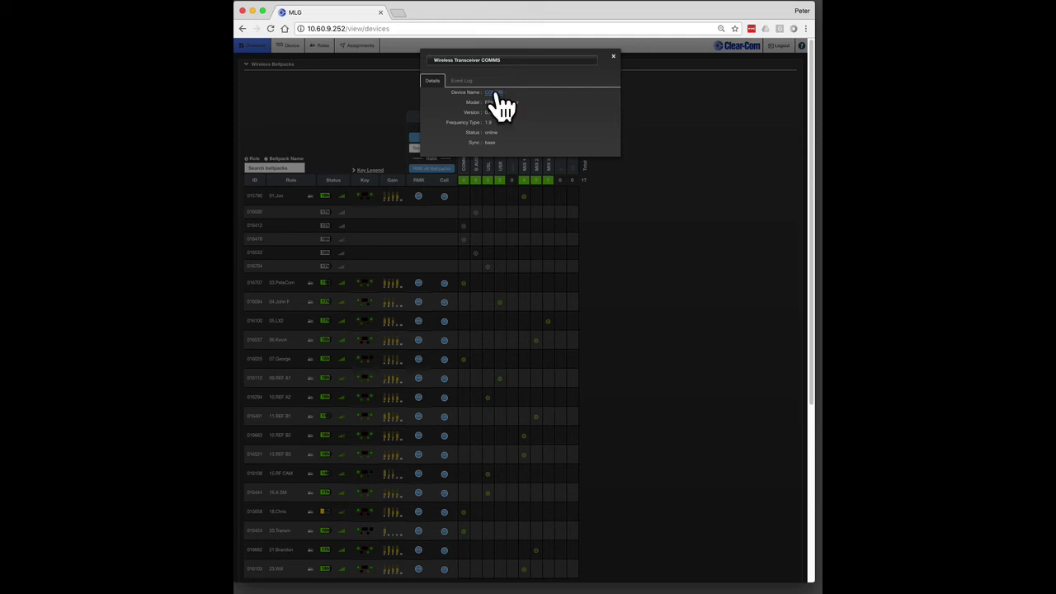
left_click(461, 83)
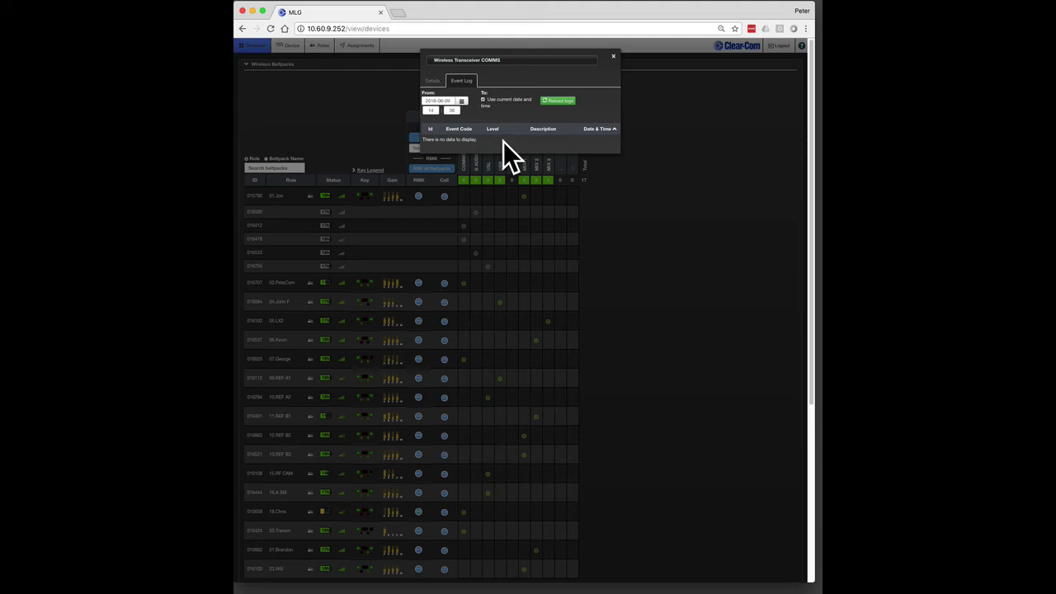
left_click(613, 56)
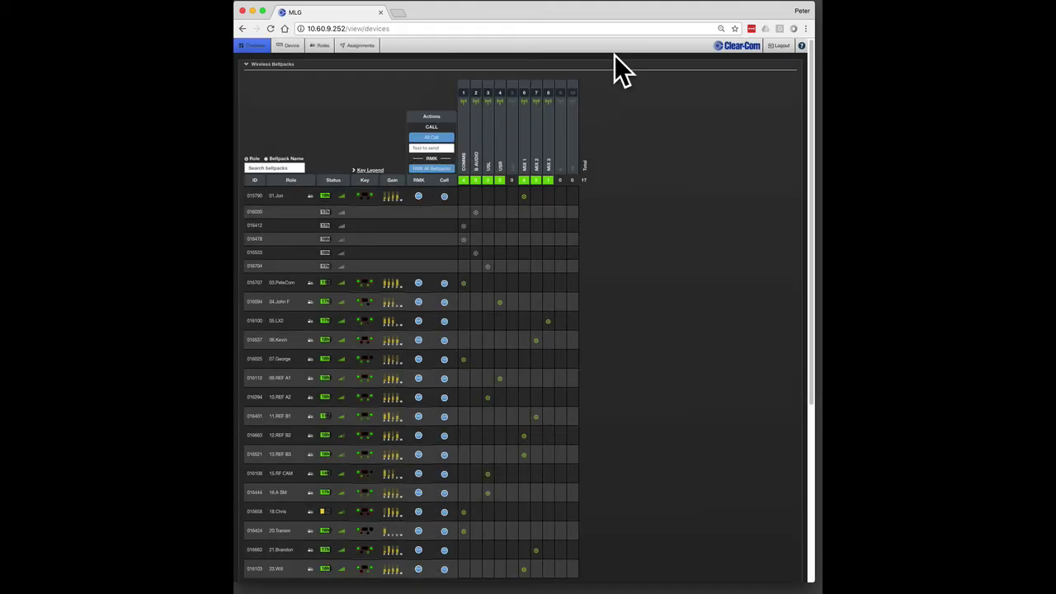
left_click(289, 47)
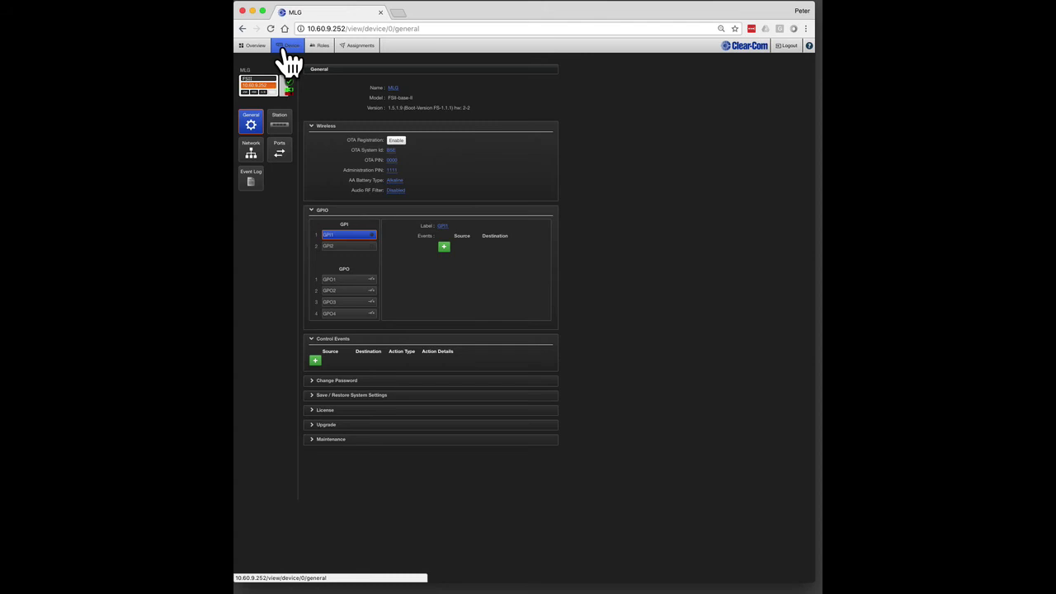
left_click(252, 178)
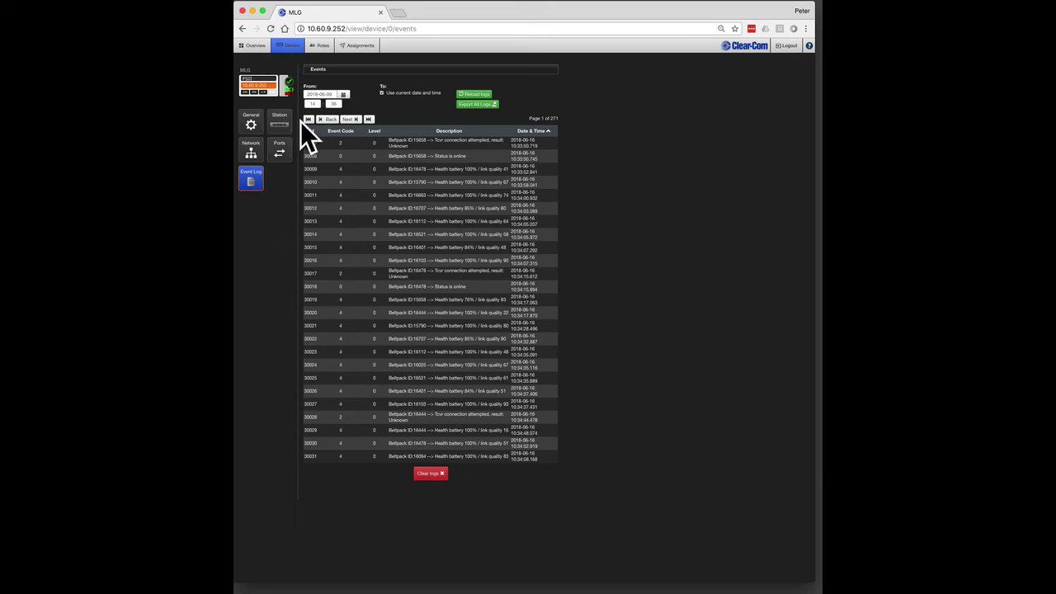
Try to clone the 15.RF CAM beltpack role.
left_click(321, 45)
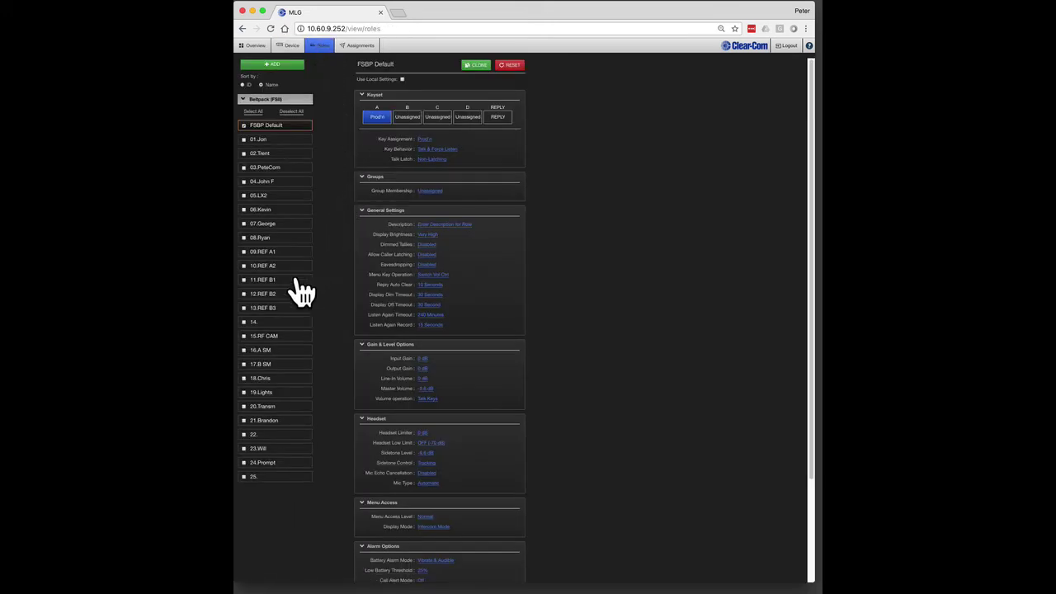
left_click(272, 337)
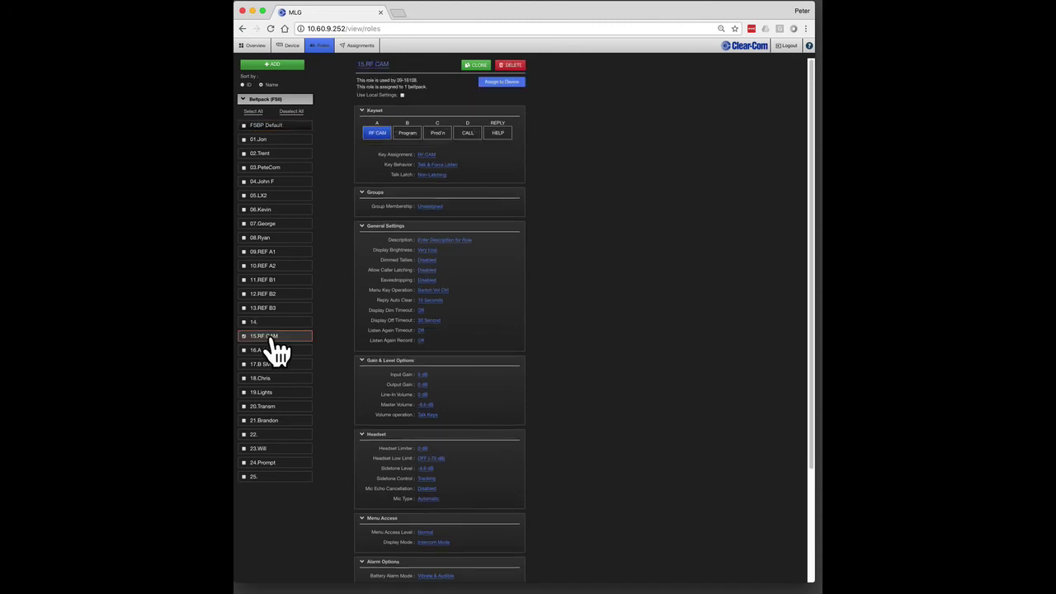
left_click(477, 65)
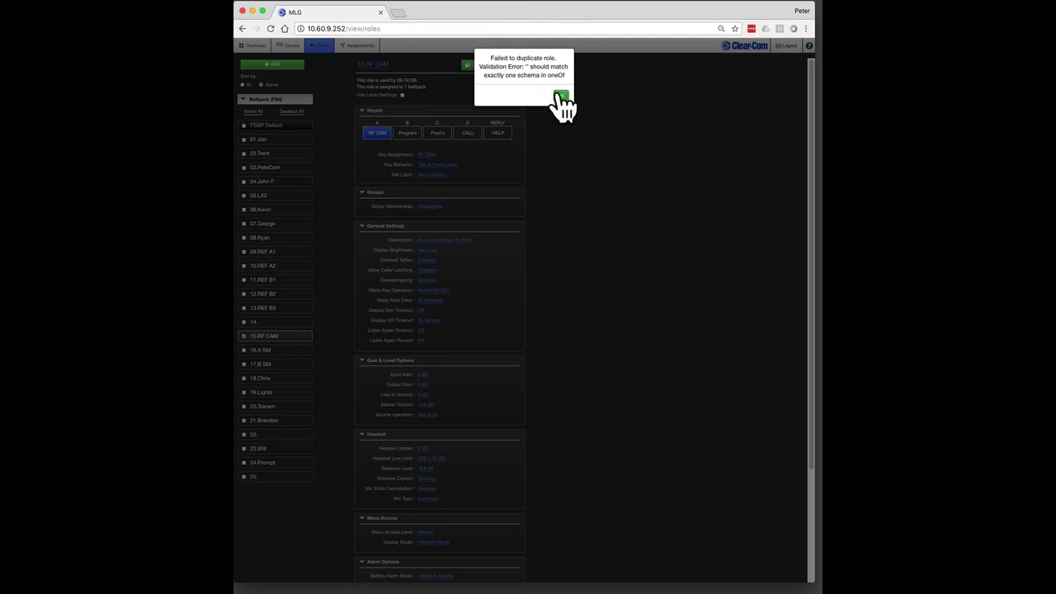
left_click(561, 99)
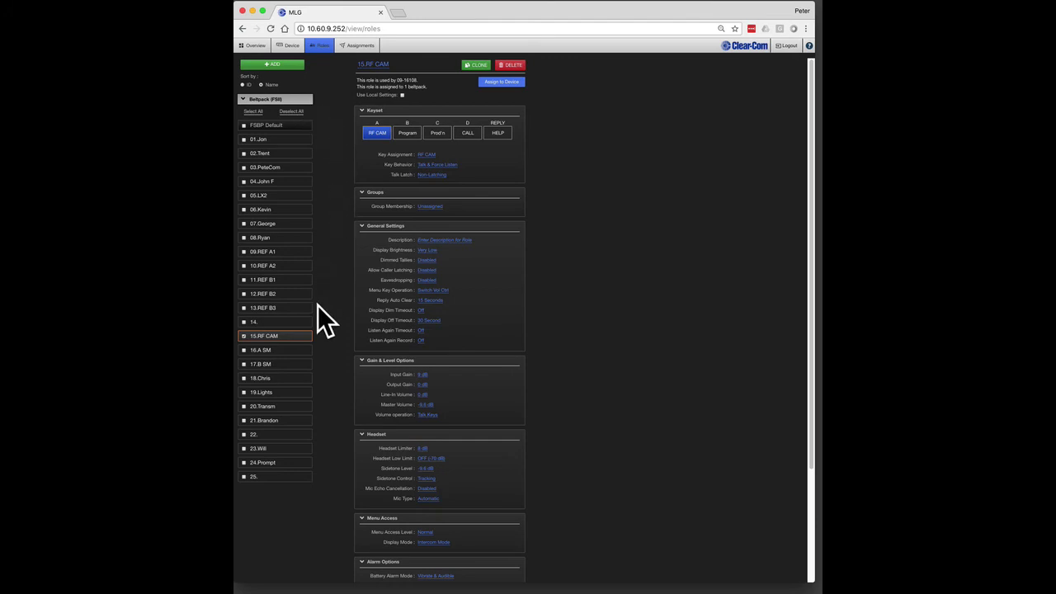
Clone beltpack role 07 and delete the cloned copy from the role list.
left_click(289, 226)
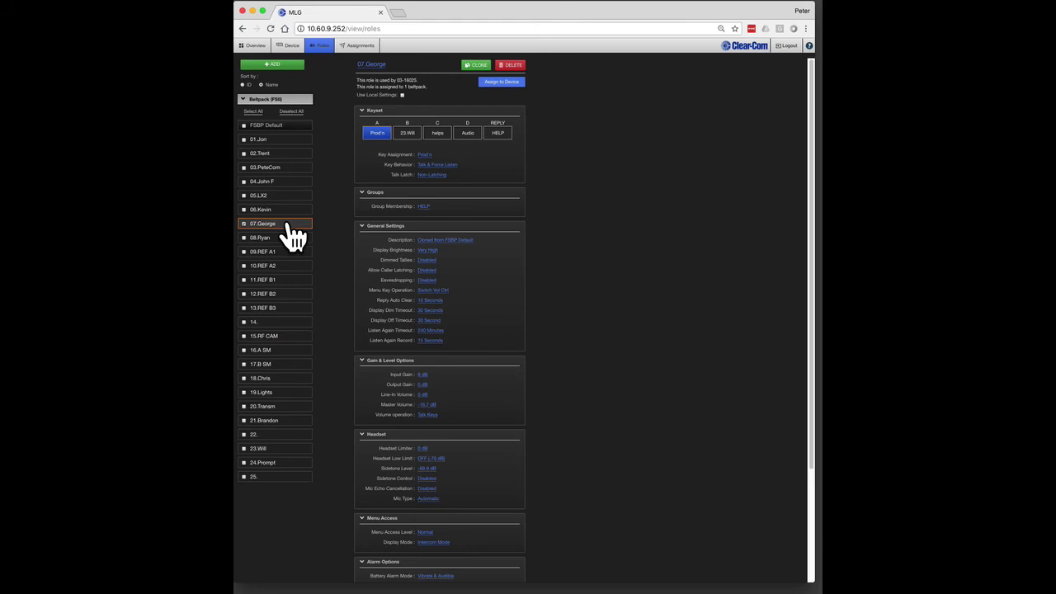
left_click(478, 65)
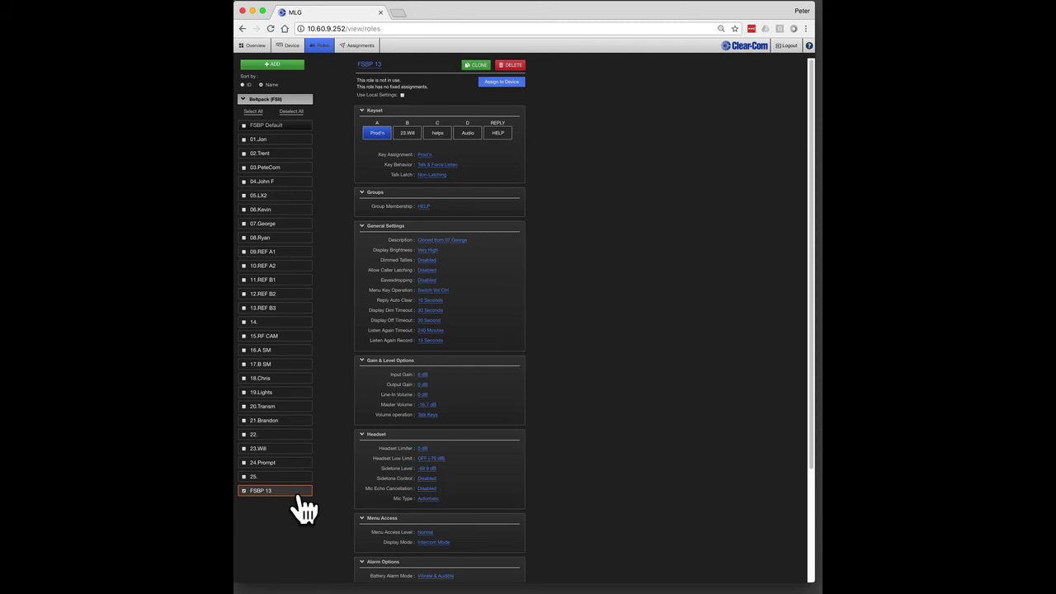
left_click(512, 65)
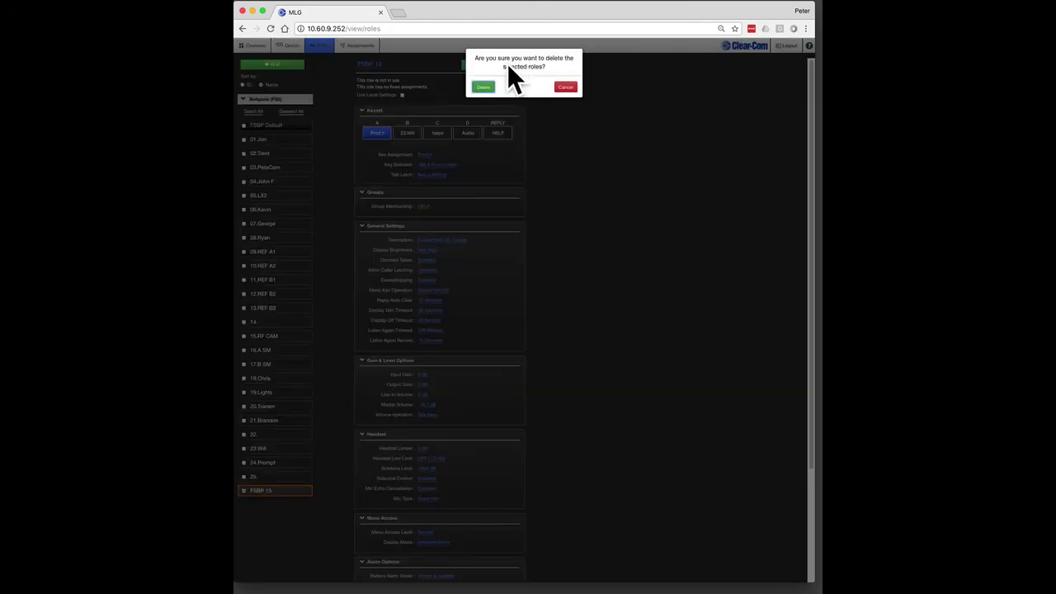
left_click(484, 87)
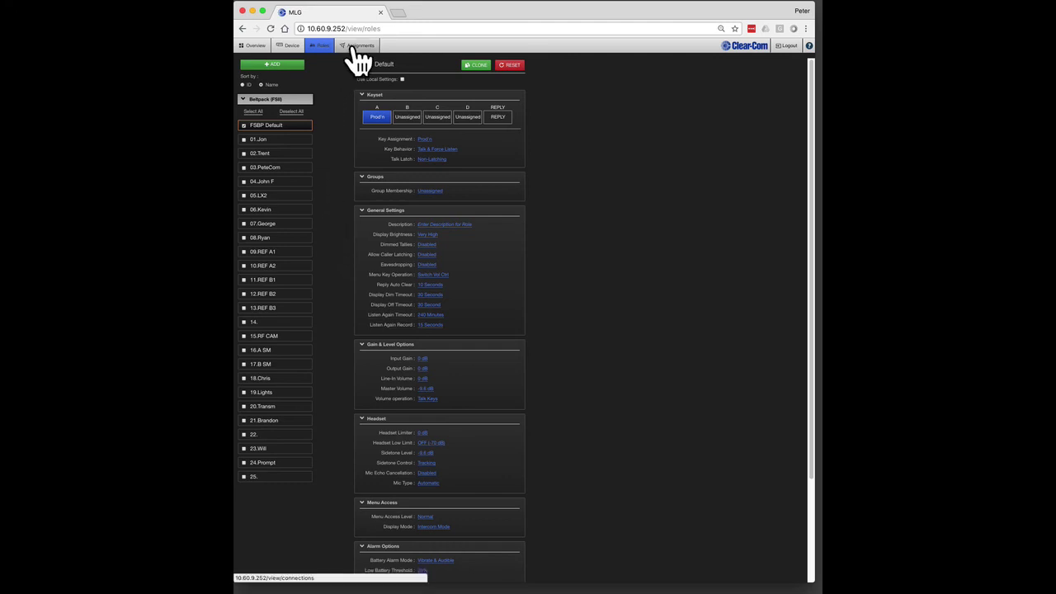
View the details of the wireless beltpack assigned to role 03 in the overview.
left_click(291, 47)
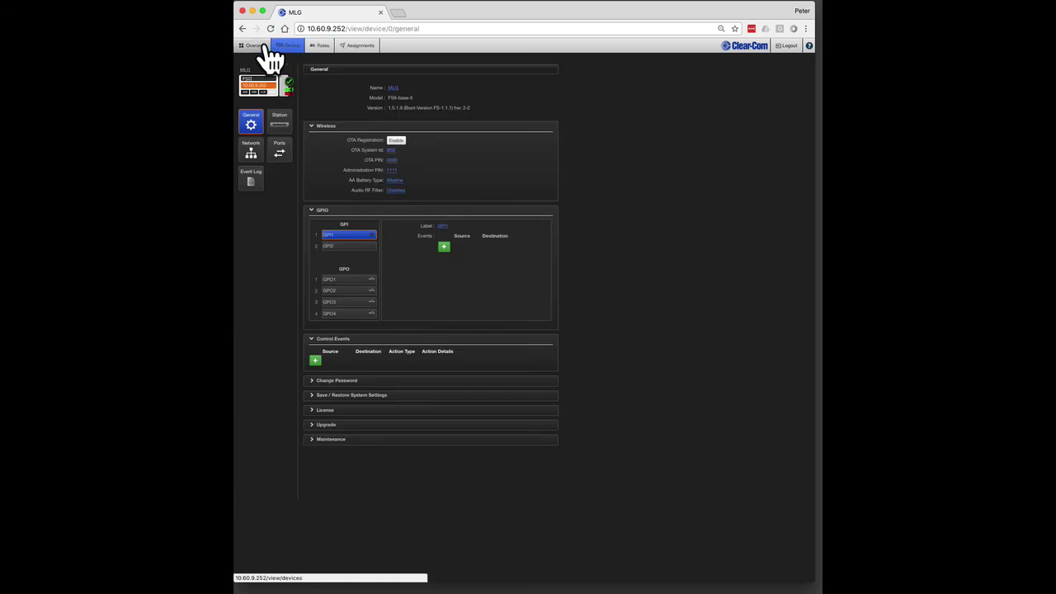
left_click(257, 46)
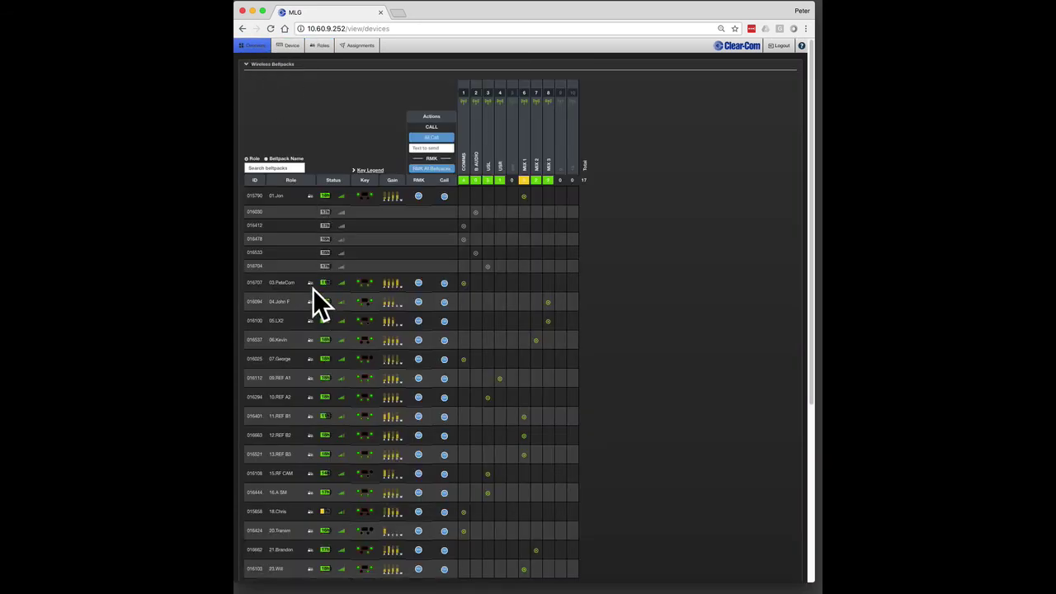
left_click(256, 282)
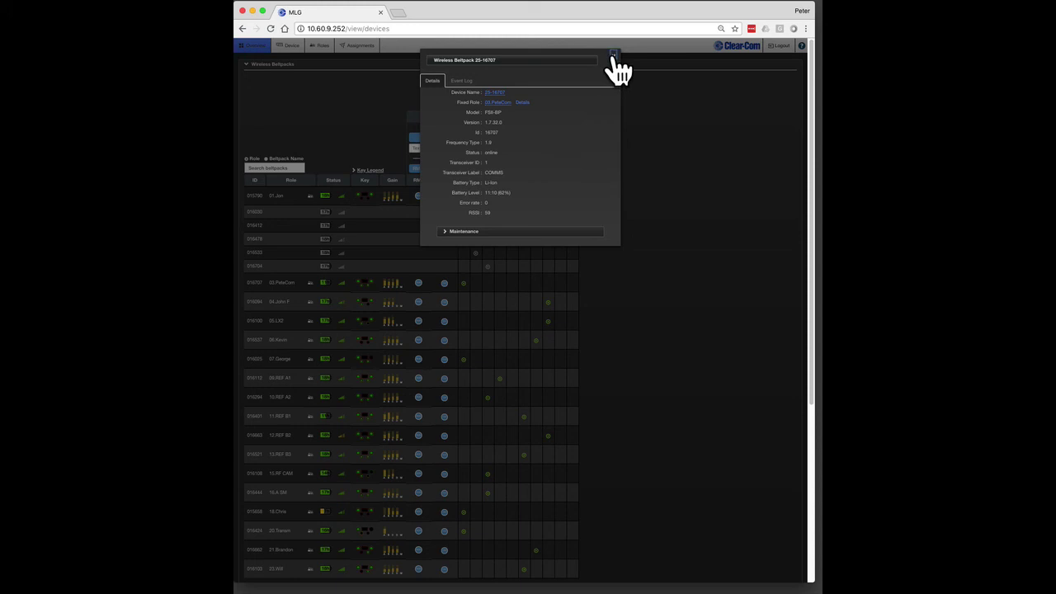
left_click(613, 57)
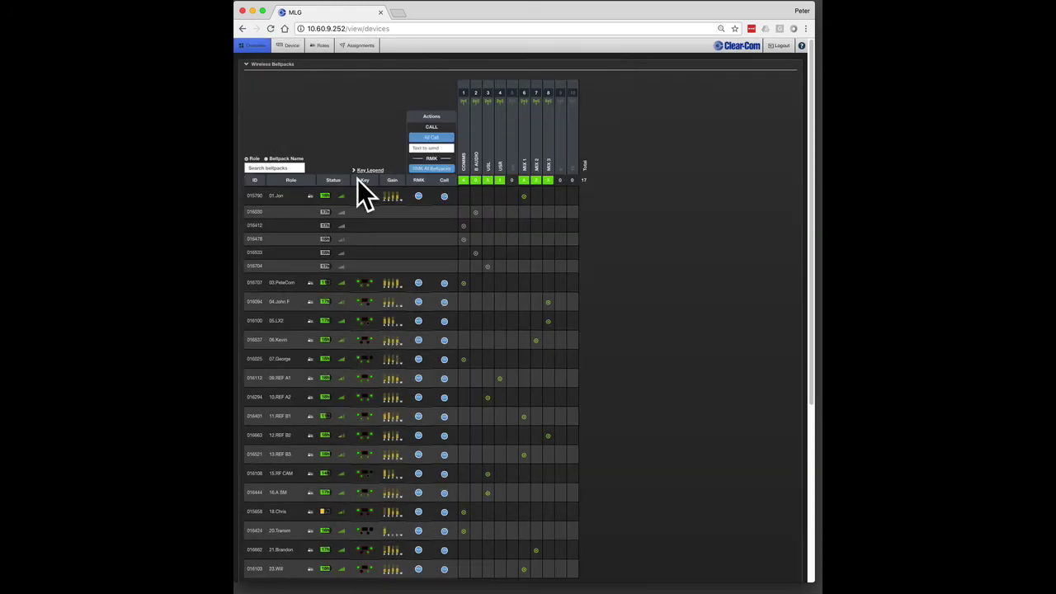
View the settings of roles 07 and 01 and examine the items assignable to role 01's key C.
left_click(320, 46)
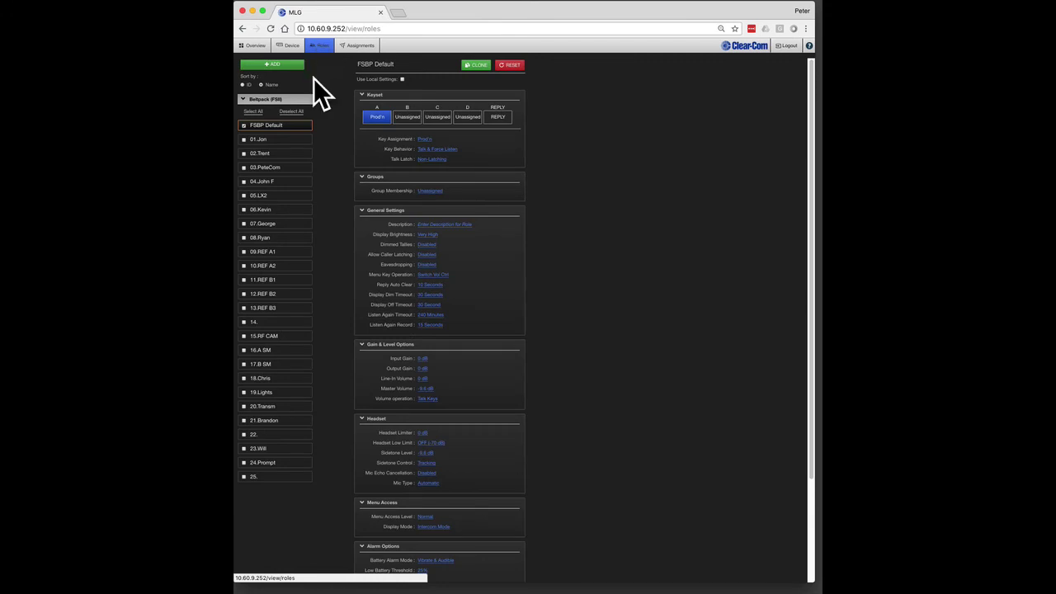
left_click(295, 235)
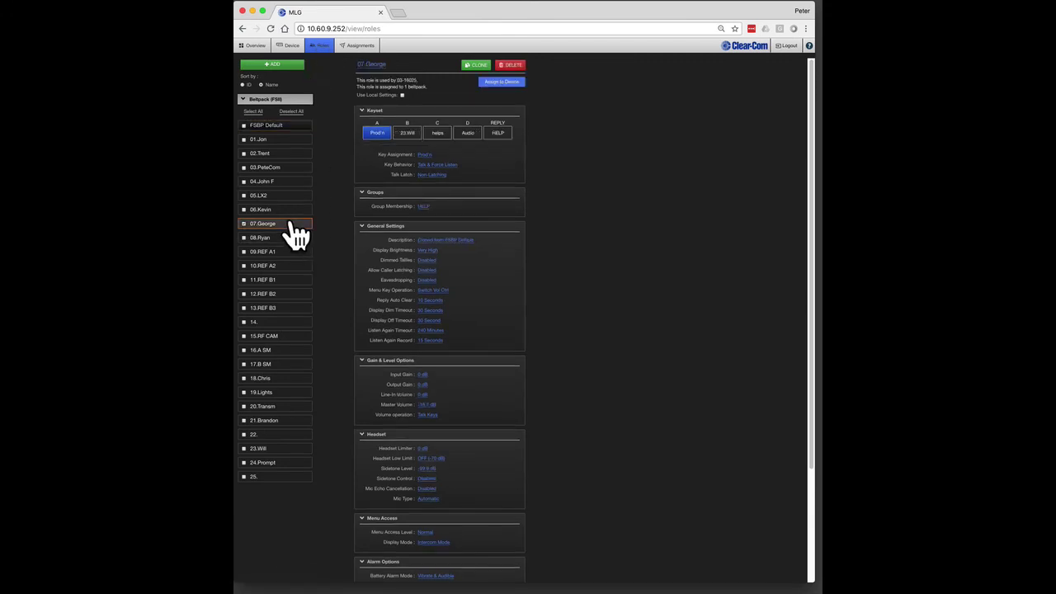
left_click(283, 139)
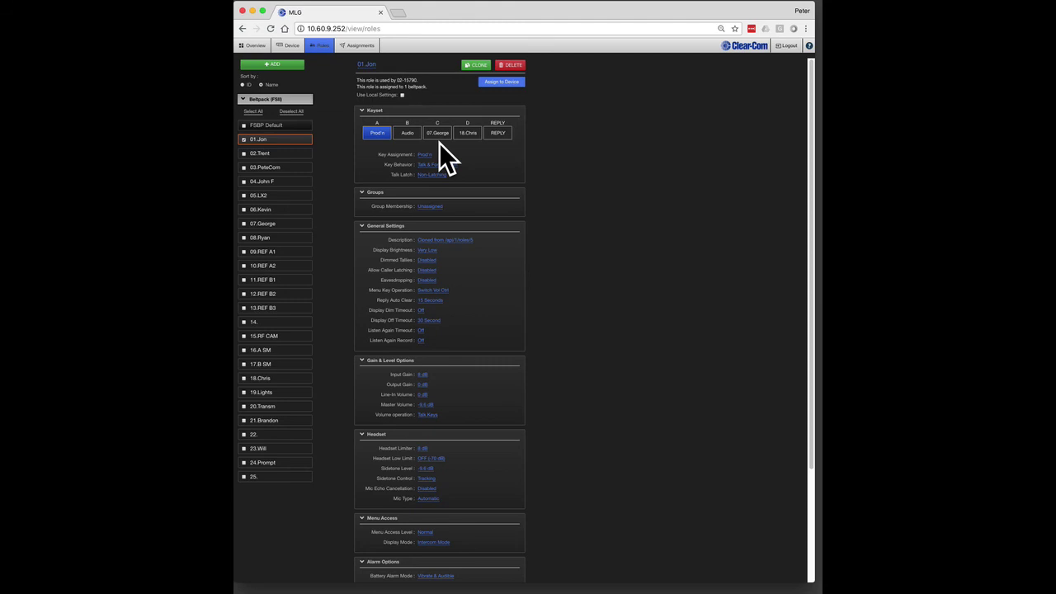
left_click(443, 134)
left_click(439, 136)
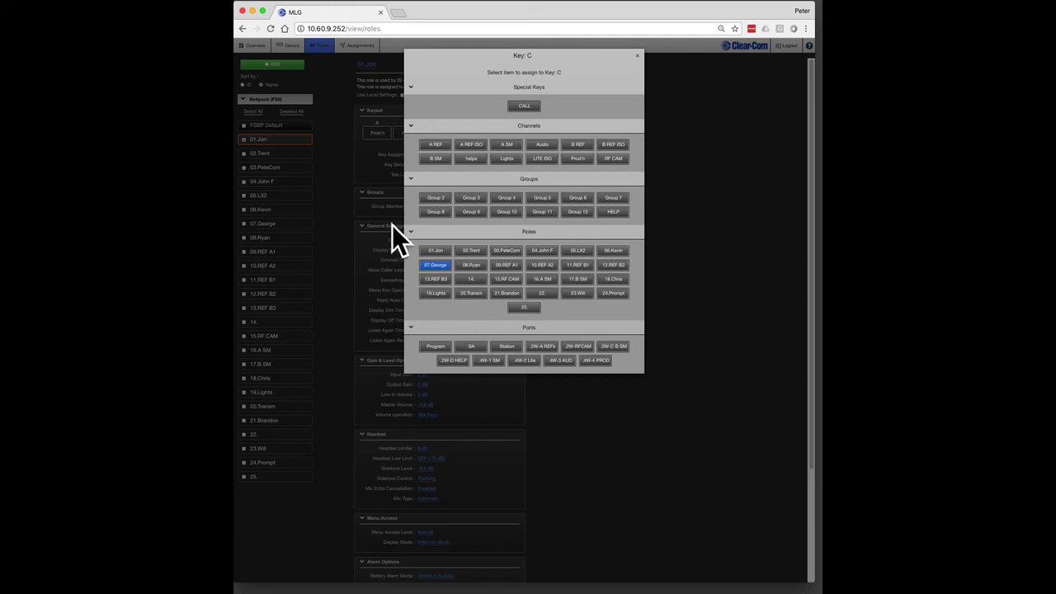
left_click(636, 58)
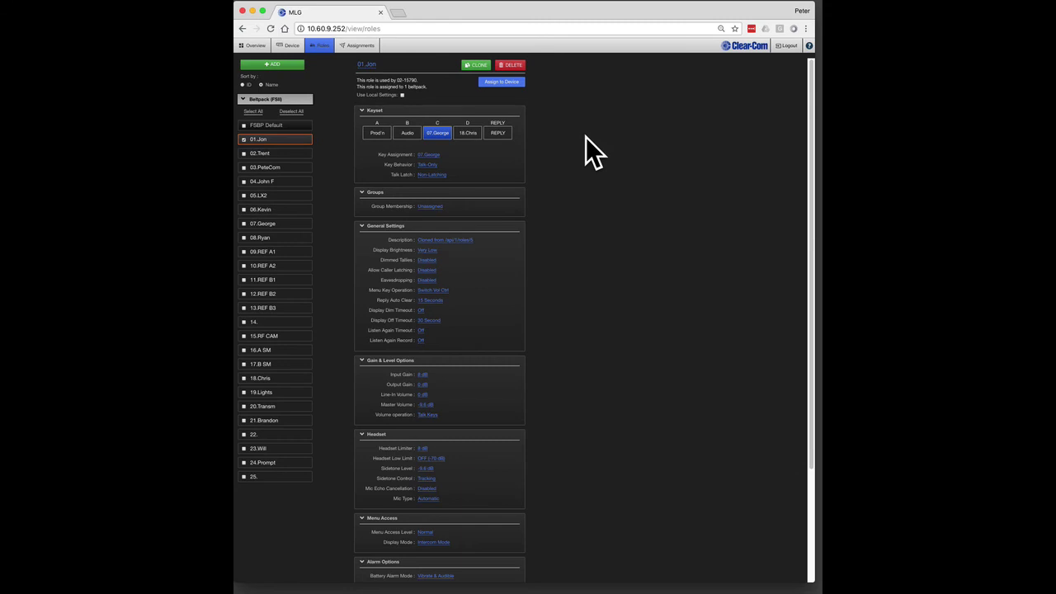
View the keyset and general settings of beltpack role 08.
left_click(285, 46)
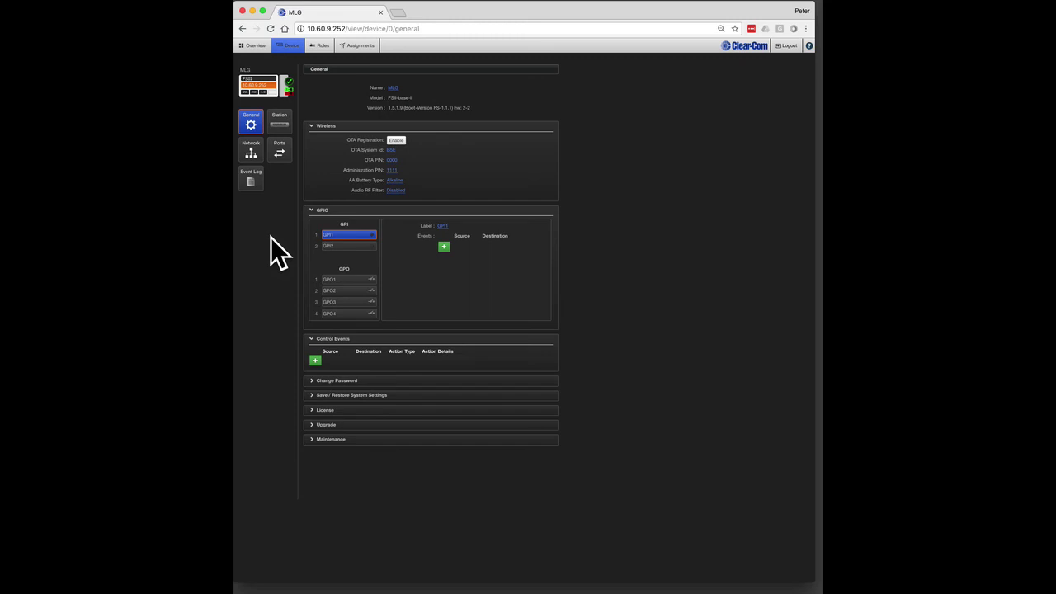
left_click(252, 46)
left_click(328, 45)
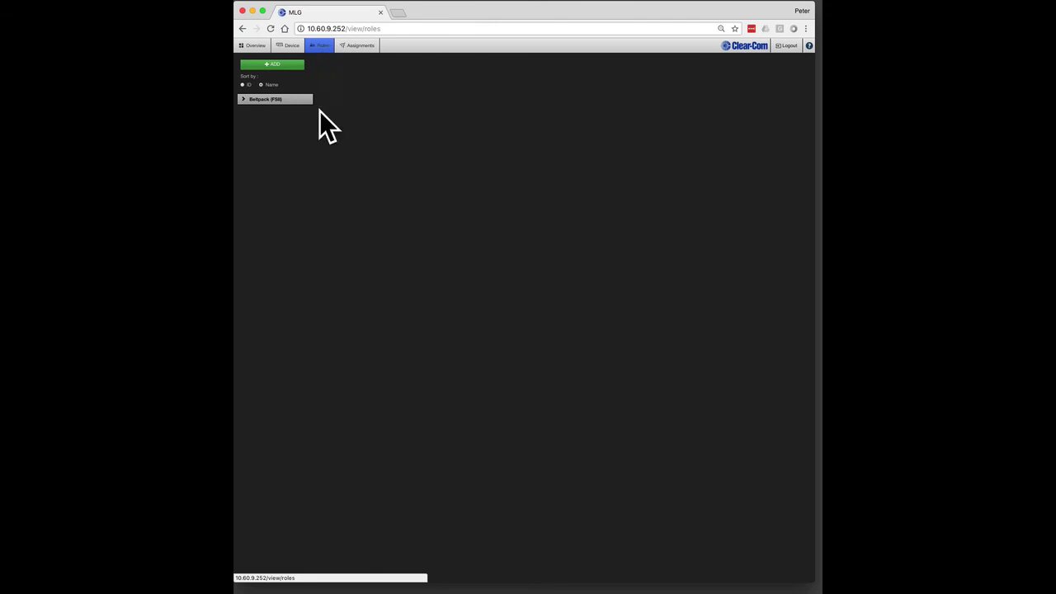
left_click(278, 238)
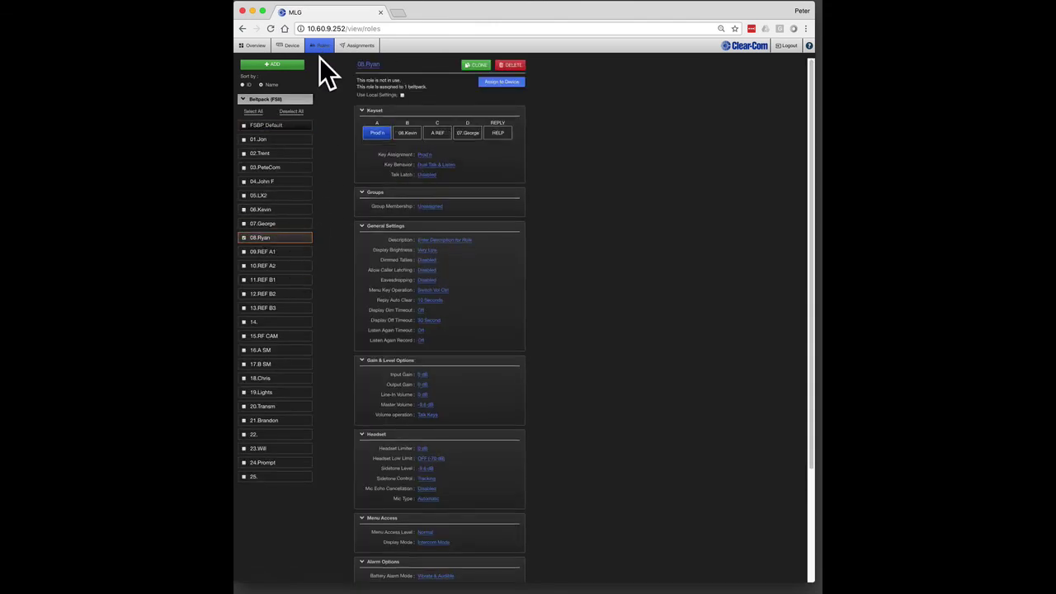
View the details of the wireless beltpack assigned to role 04 in the overview.
left_click(253, 45)
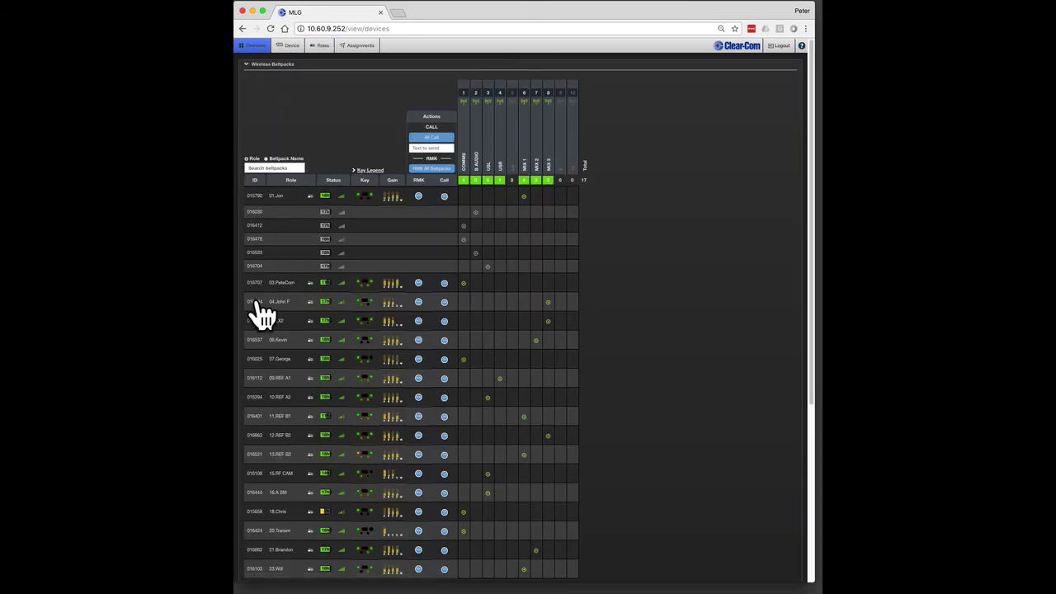
left_click(258, 301)
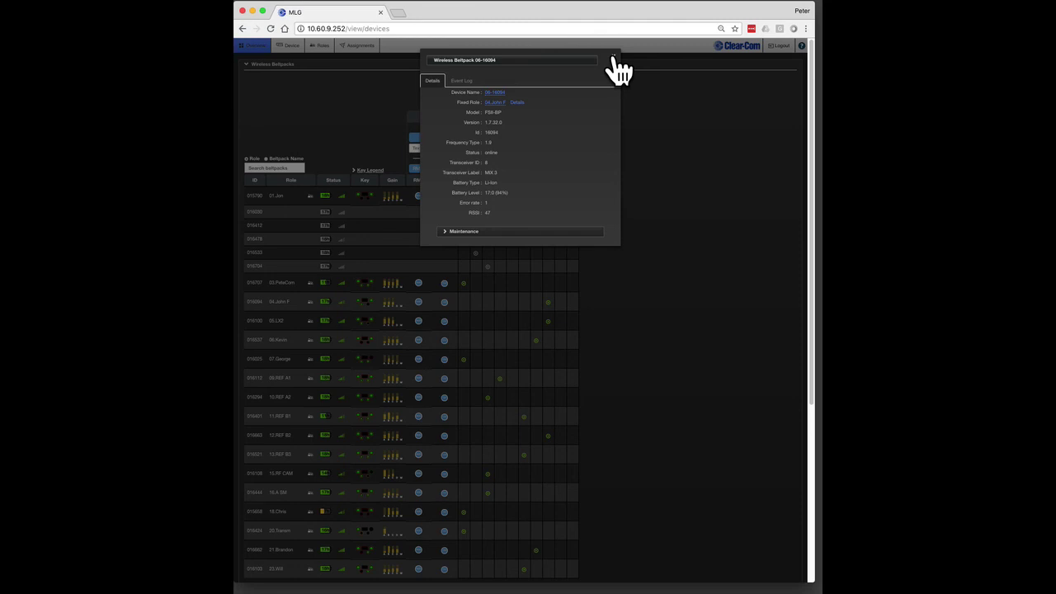
left_click(614, 58)
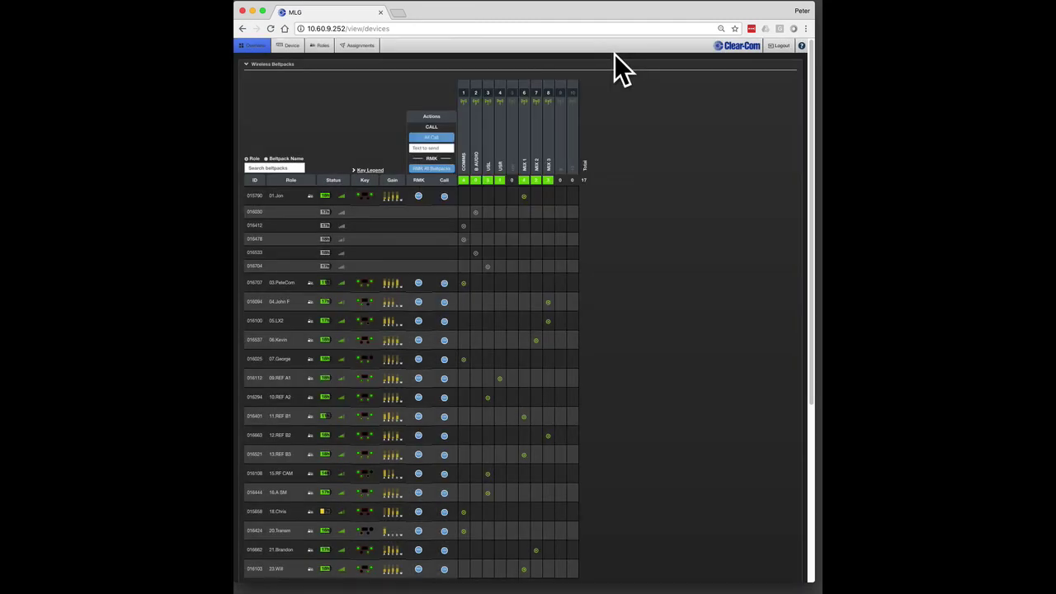